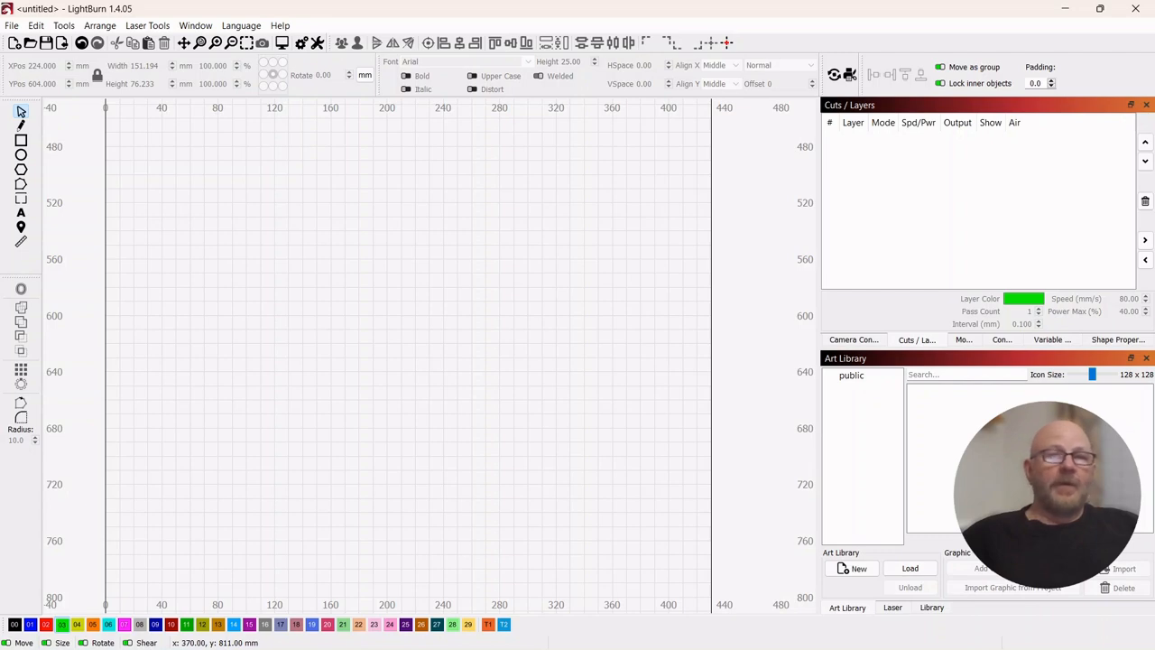
- Look at the reference photo of the round wooden board and put it away
drag(1154, 103, 646, 74)
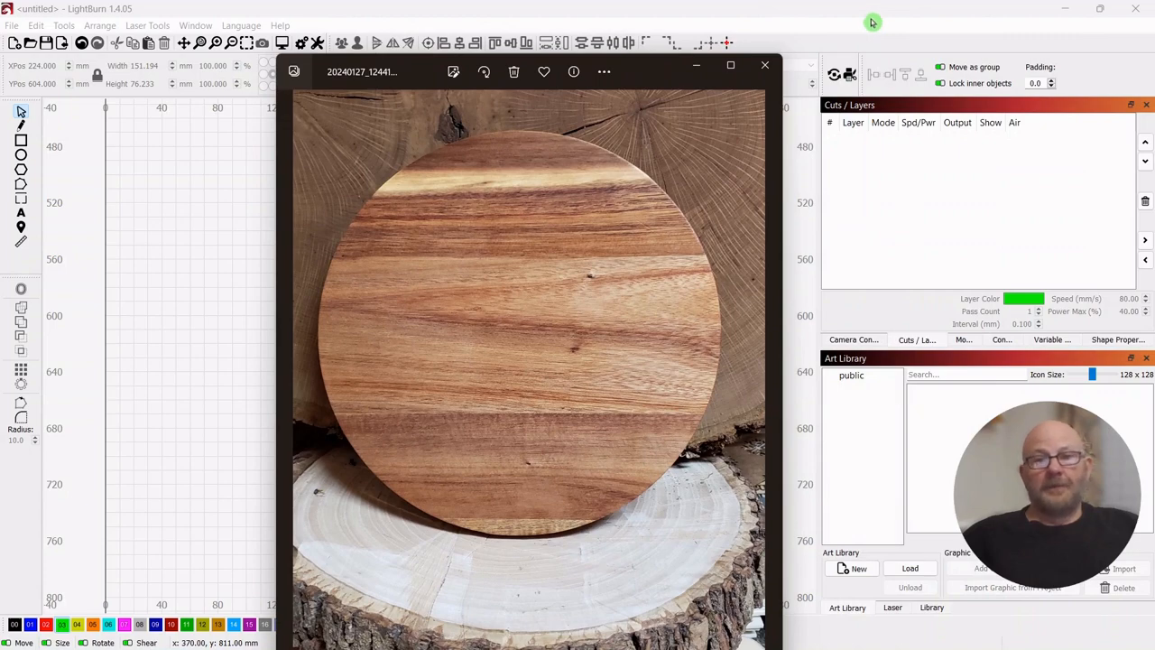
click(696, 72)
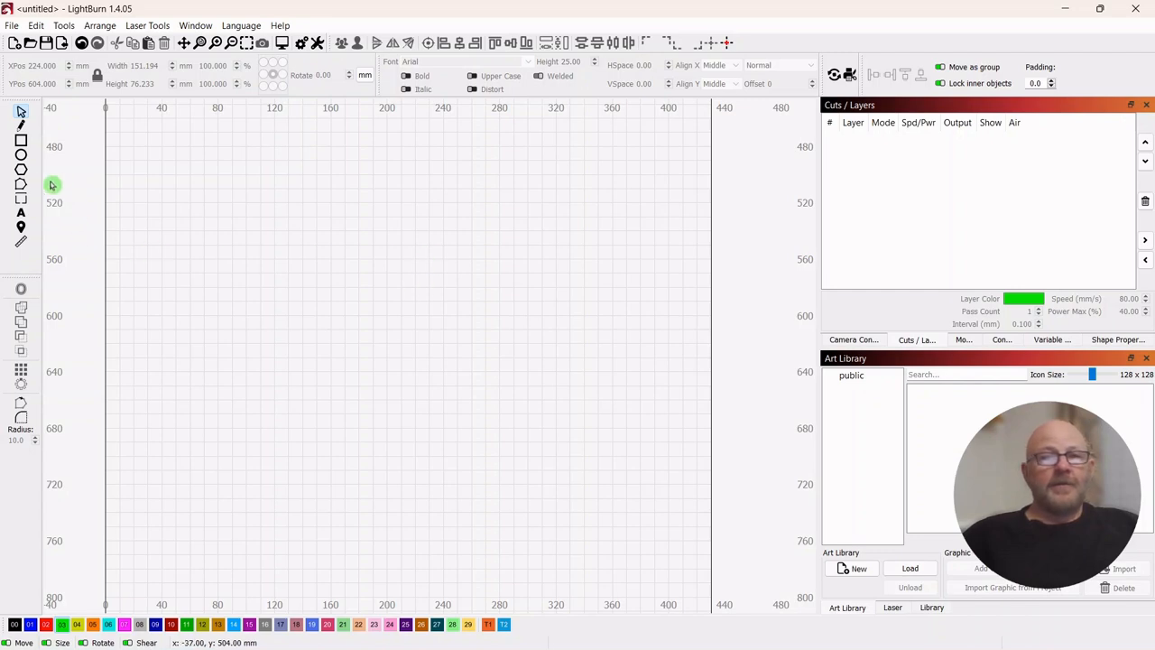
- Draw a circle about 217 mm in diameter in the workspace
click(22, 155)
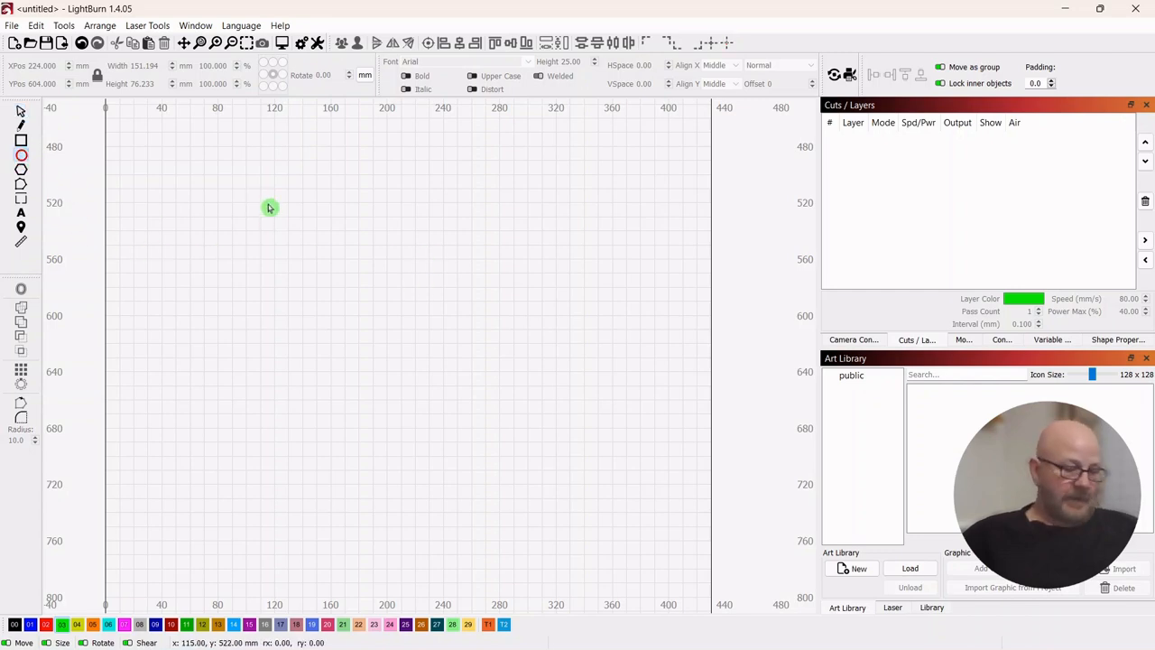
drag(264, 197, 569, 358)
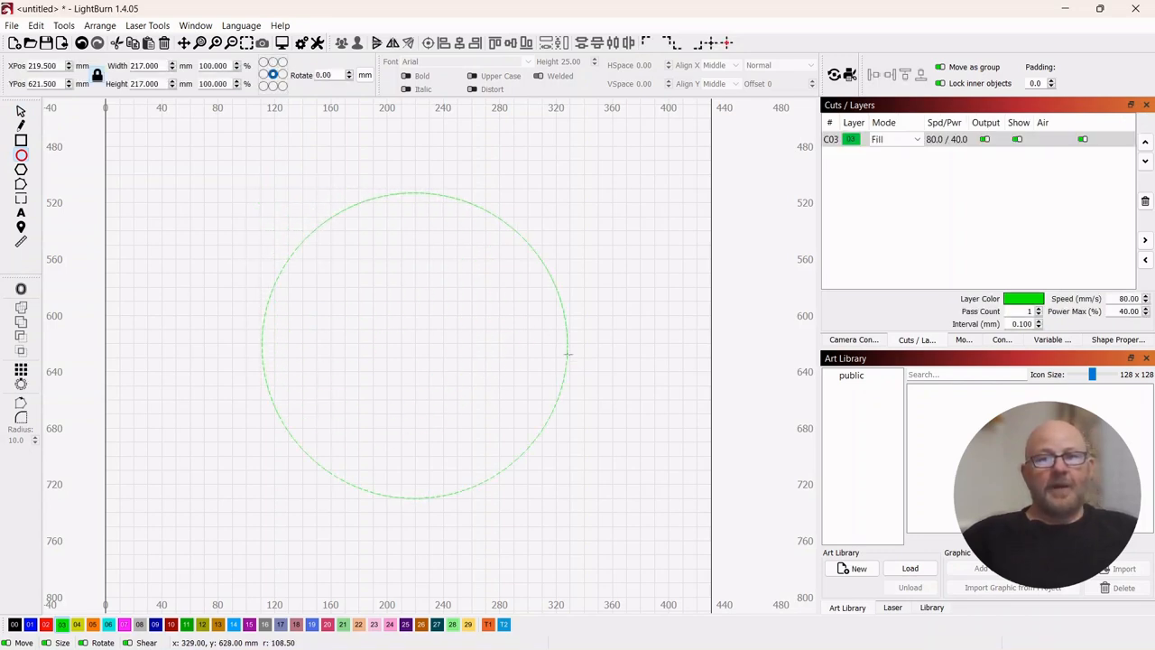
click(21, 112)
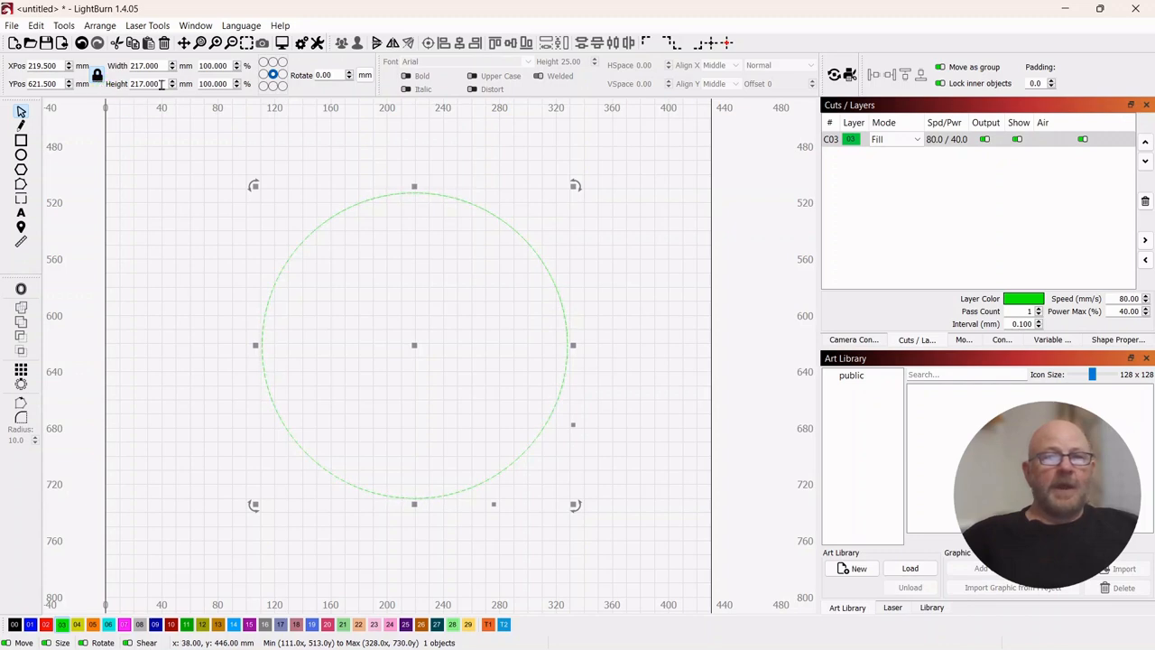
- Resize the circle to 228.6 mm wide with its proportions locked
drag(162, 65, 207, 233)
text(228.)
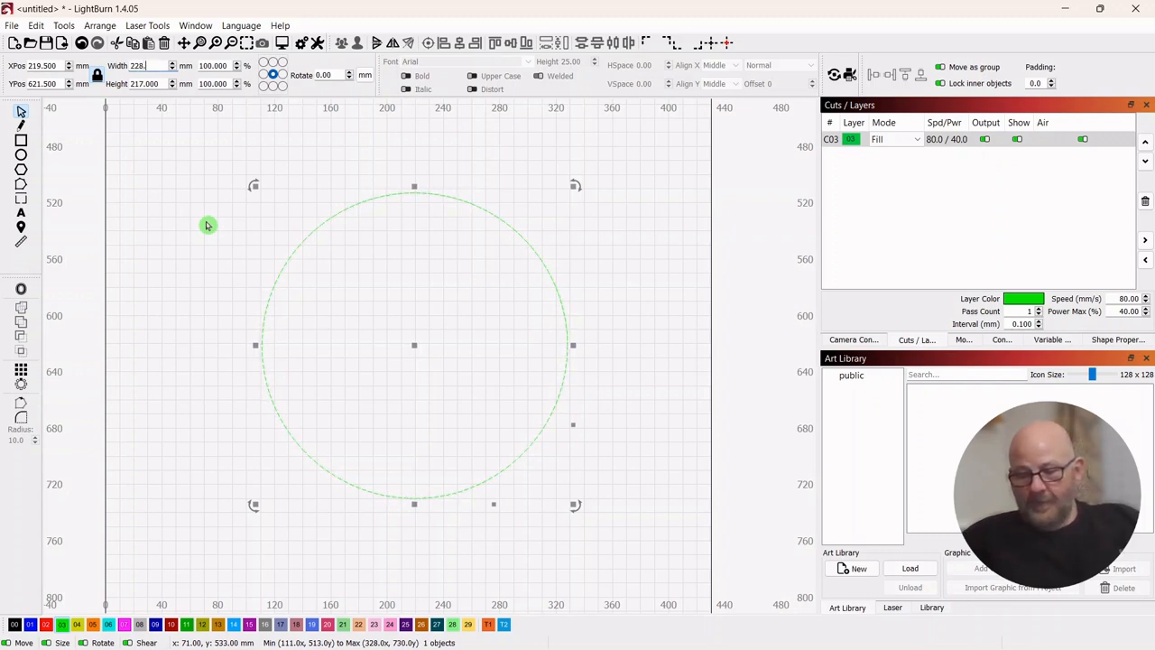
text(6)
click(183, 193)
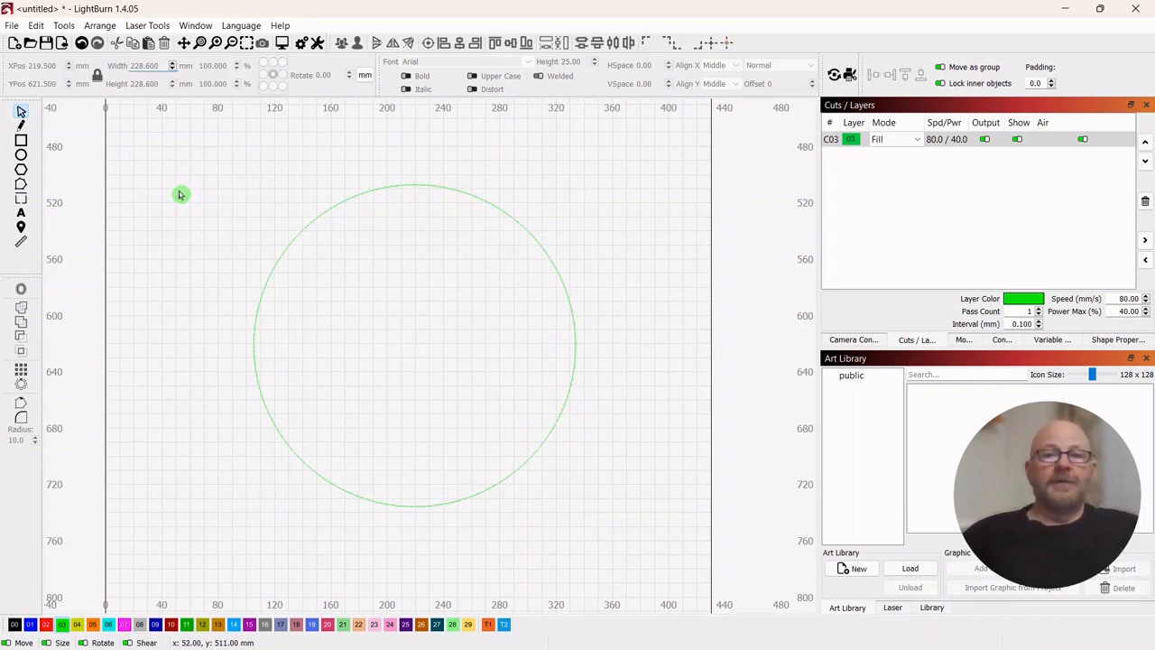
- Assign the circle to tool layer T1 as a non-output guide for the board's outline
click(454, 254)
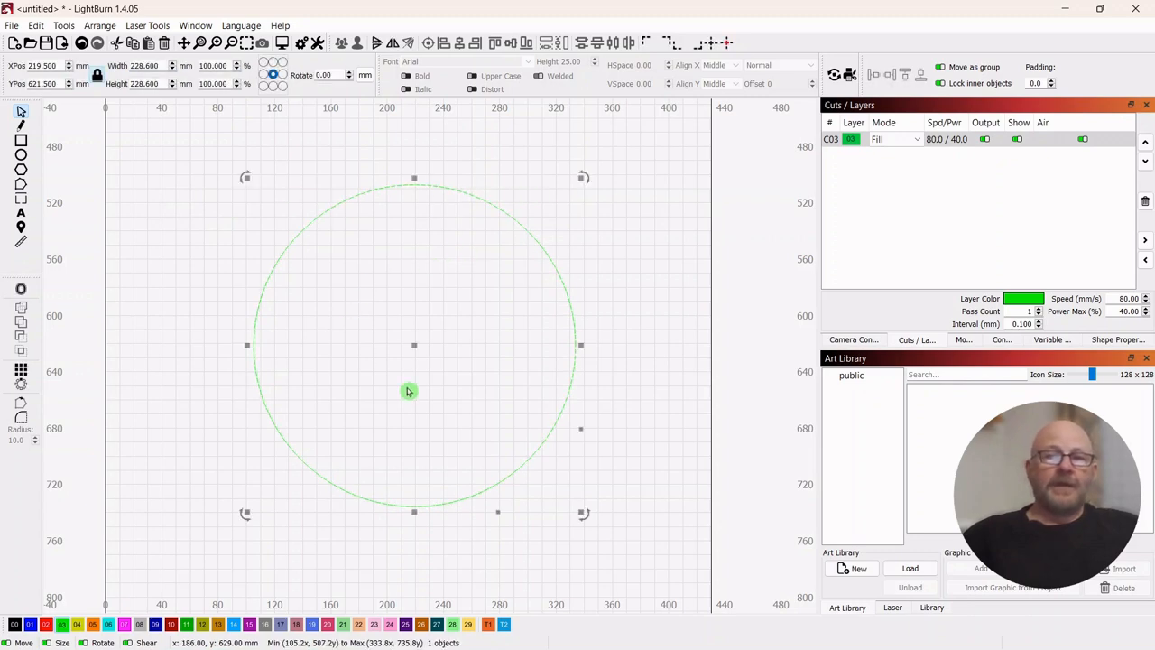
click(487, 625)
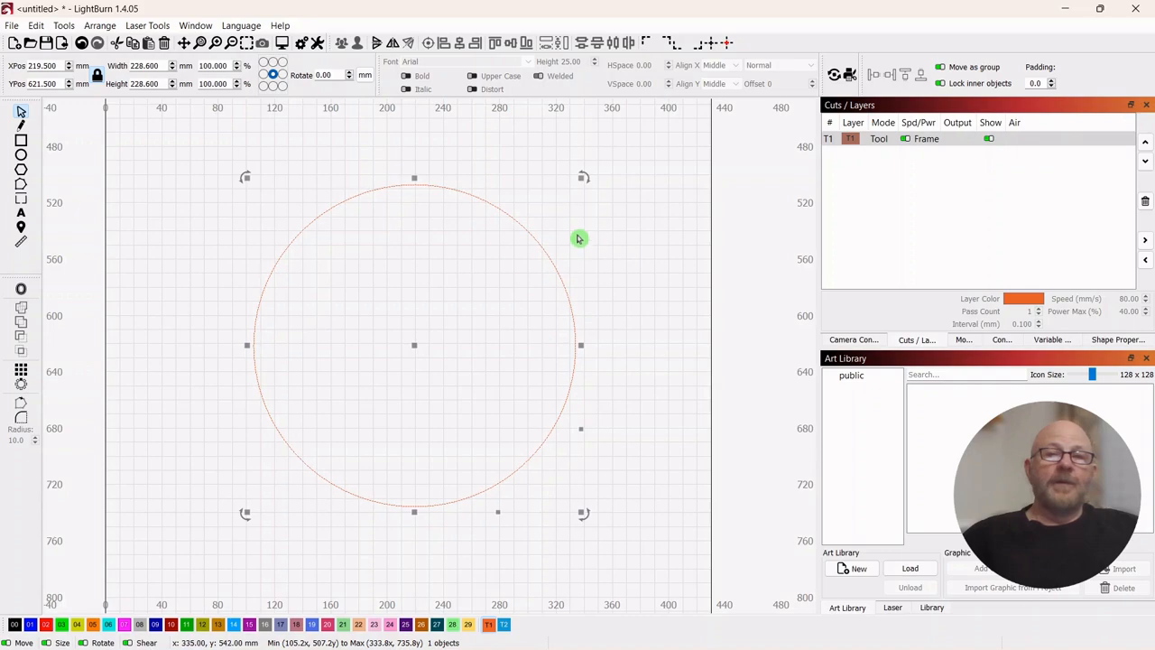
scroll(577, 239, down, 3)
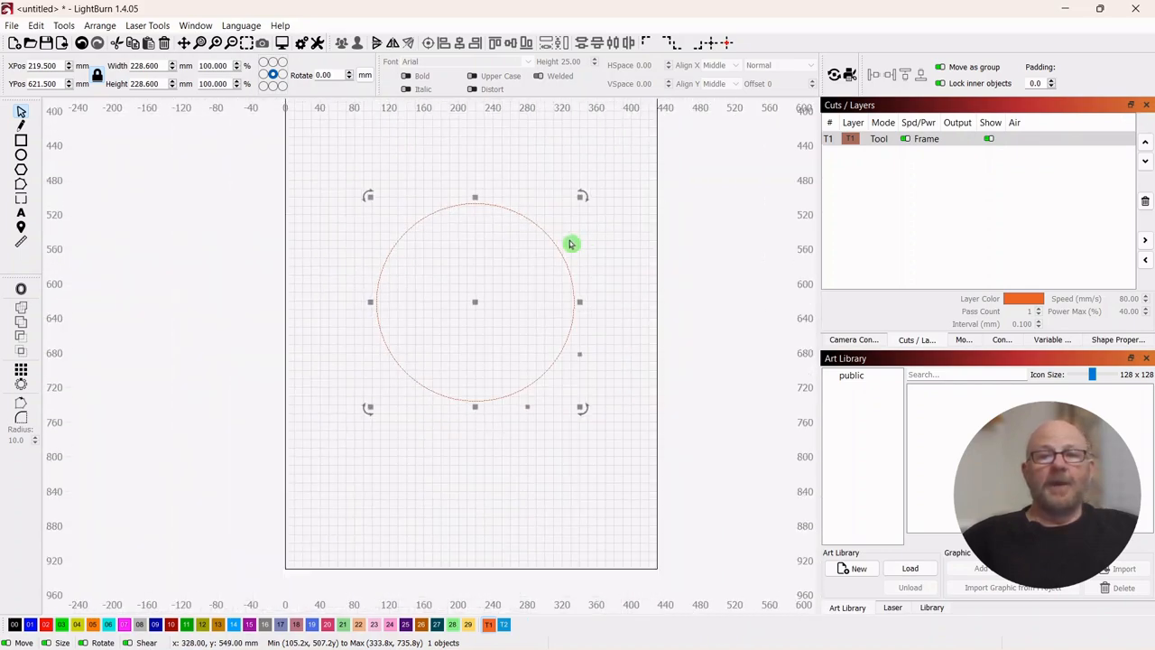
scroll(569, 242, up, 3)
drag(583, 240, 559, 216)
click(570, 224)
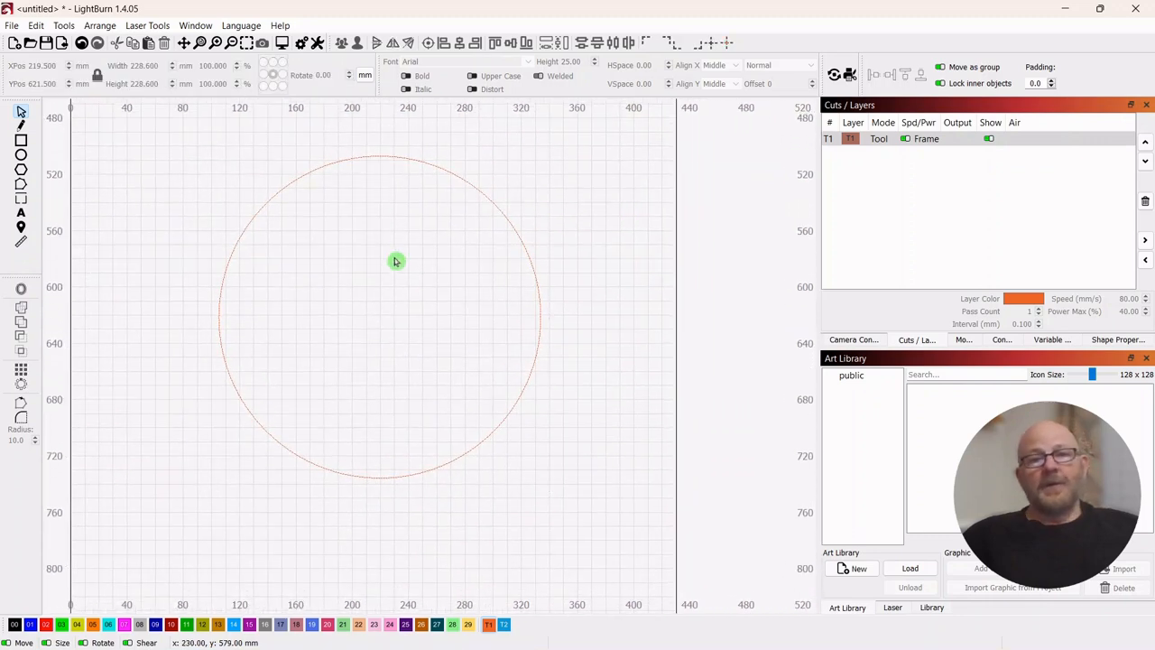
- Import ornamental_border.svg from the EasterTrivet folder
click(62, 43)
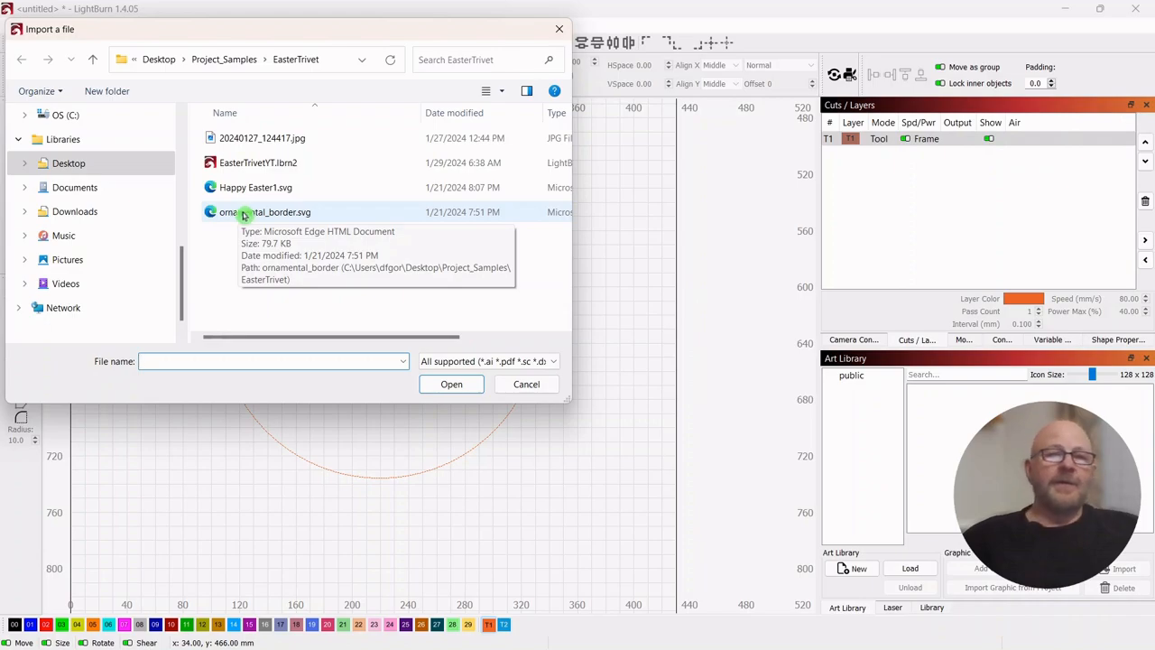
double_click(243, 214)
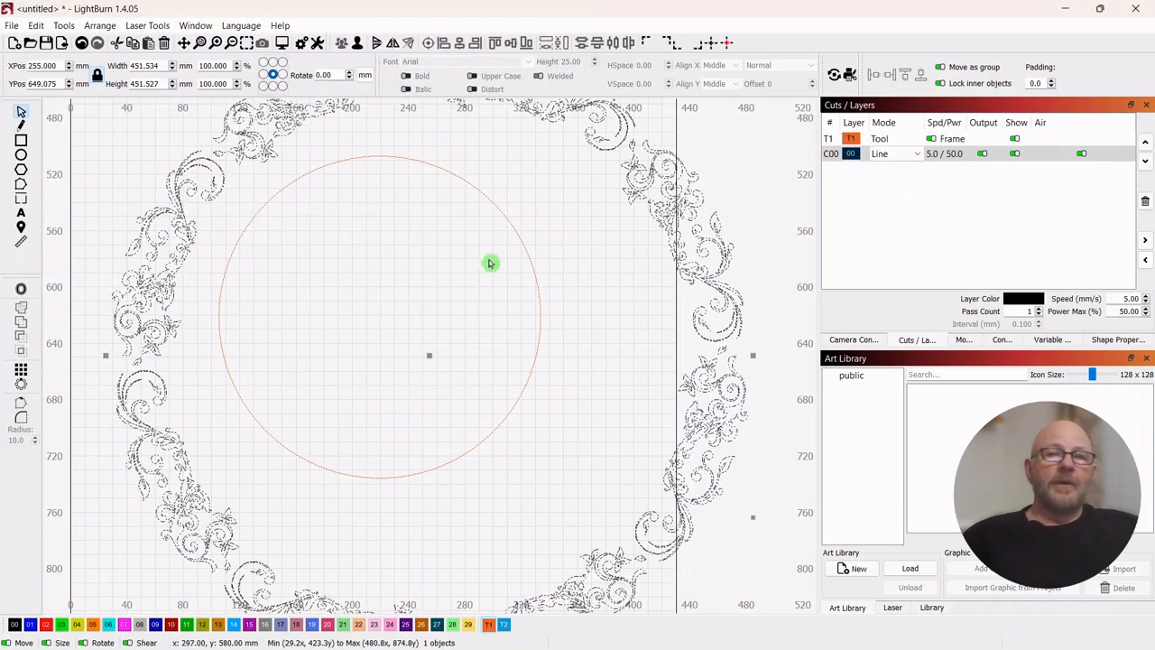
scroll(487, 256, down, 1)
scroll(479, 249, down, 2)
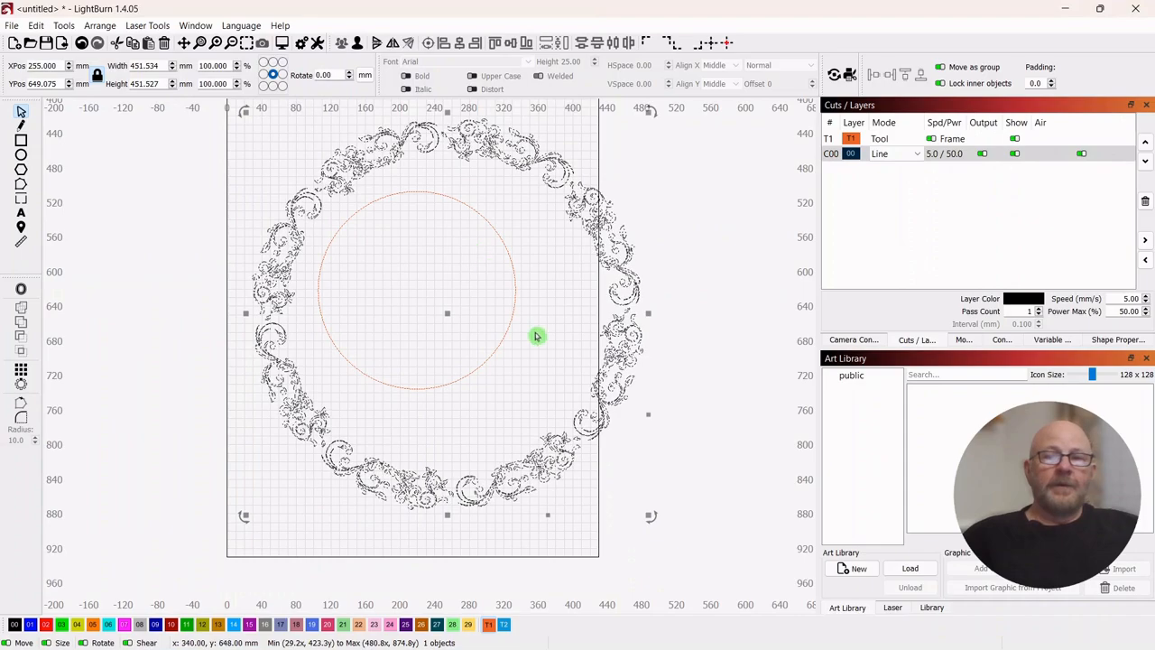
- Scale the ornamental border down to about 212 mm wide and move it inside the guide circle
drag(648, 514, 438, 304)
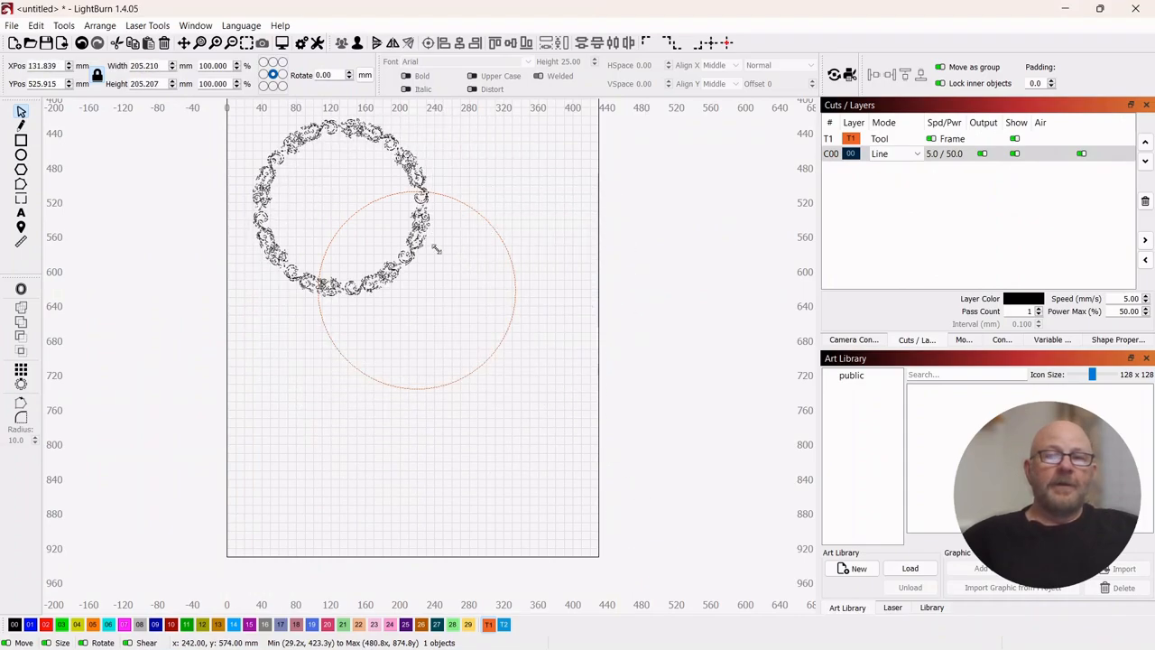
drag(340, 205, 418, 291)
scroll(539, 397, up, 4)
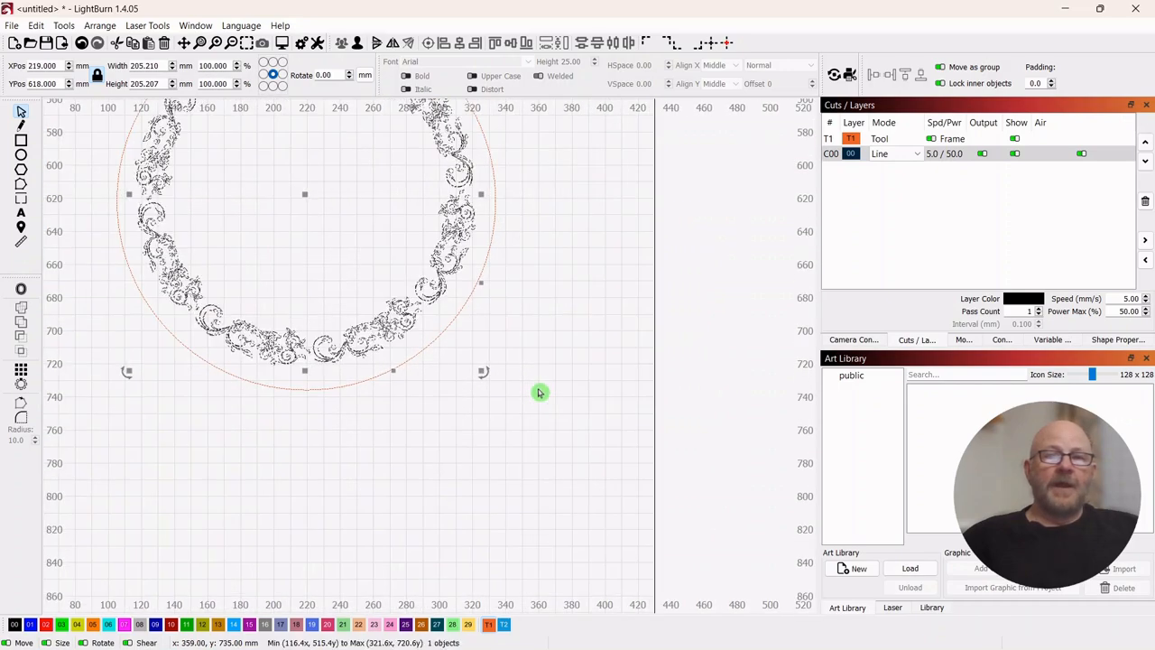
drag(563, 309, 662, 425)
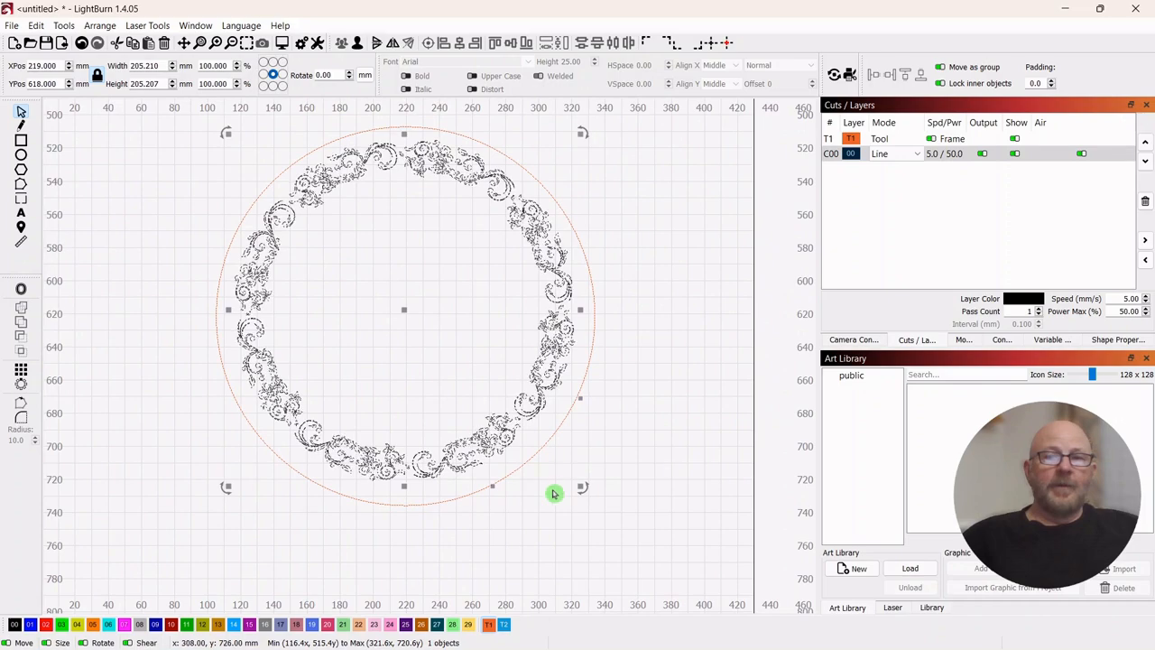
drag(581, 487, 593, 498)
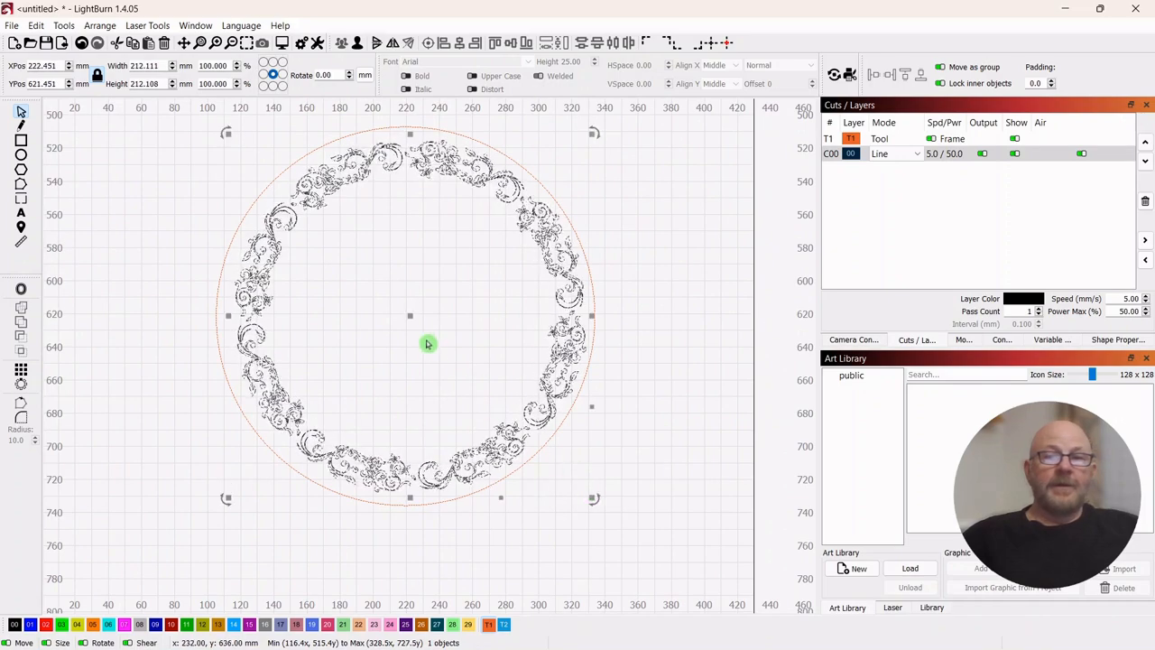
drag(411, 316, 410, 316)
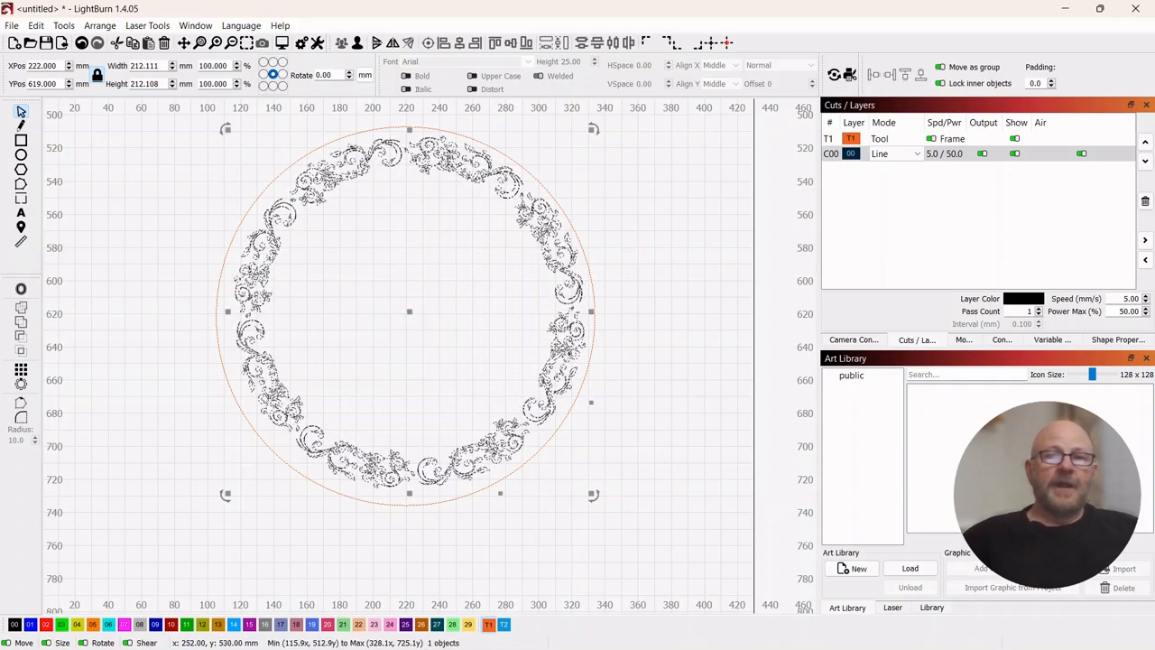
- Align the centre of the ornamental border with the centre of the guide circle
scroll(504, 147, up, 3)
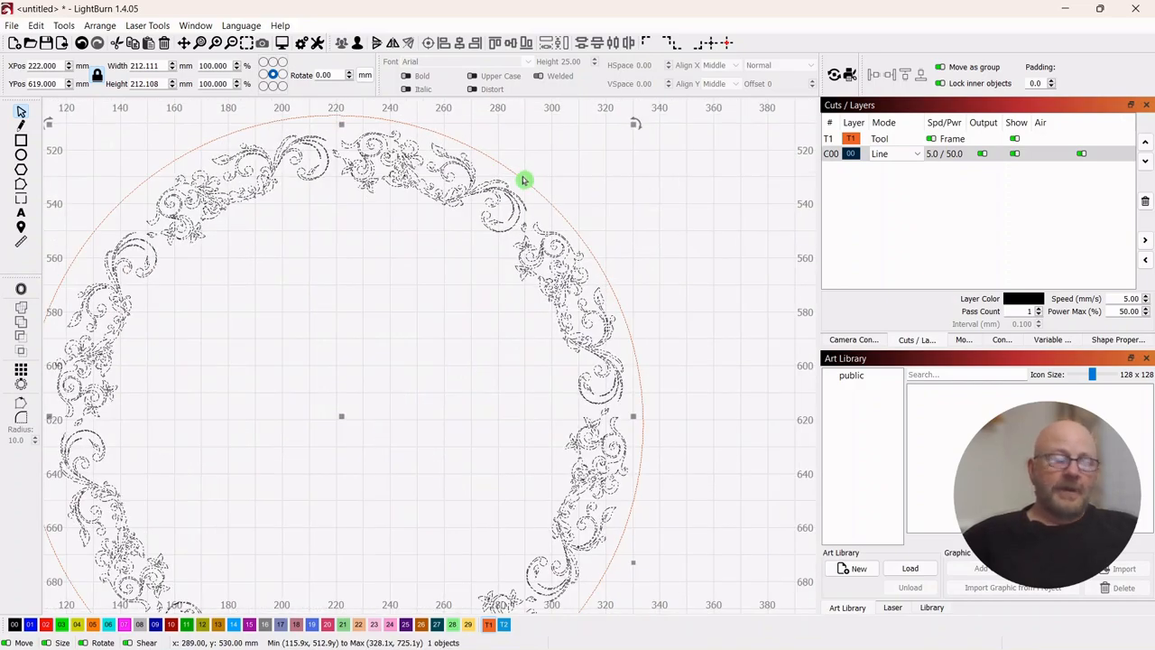
shift+click(524, 180)
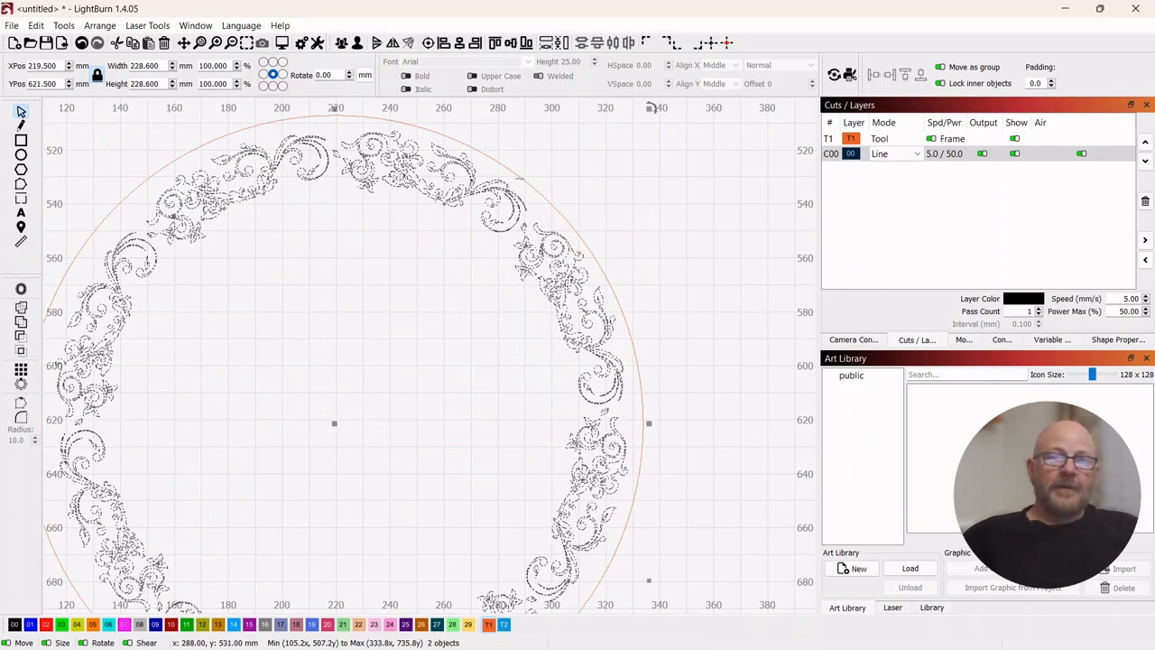
click(444, 43)
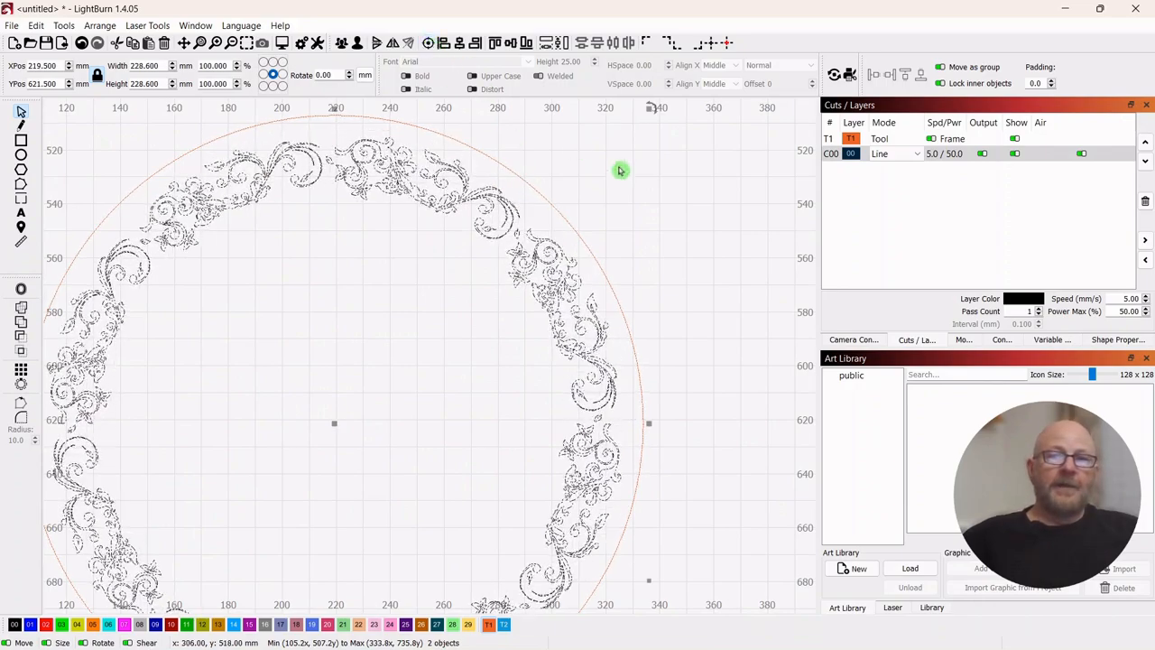
click(650, 196)
scroll(650, 196, down, 3)
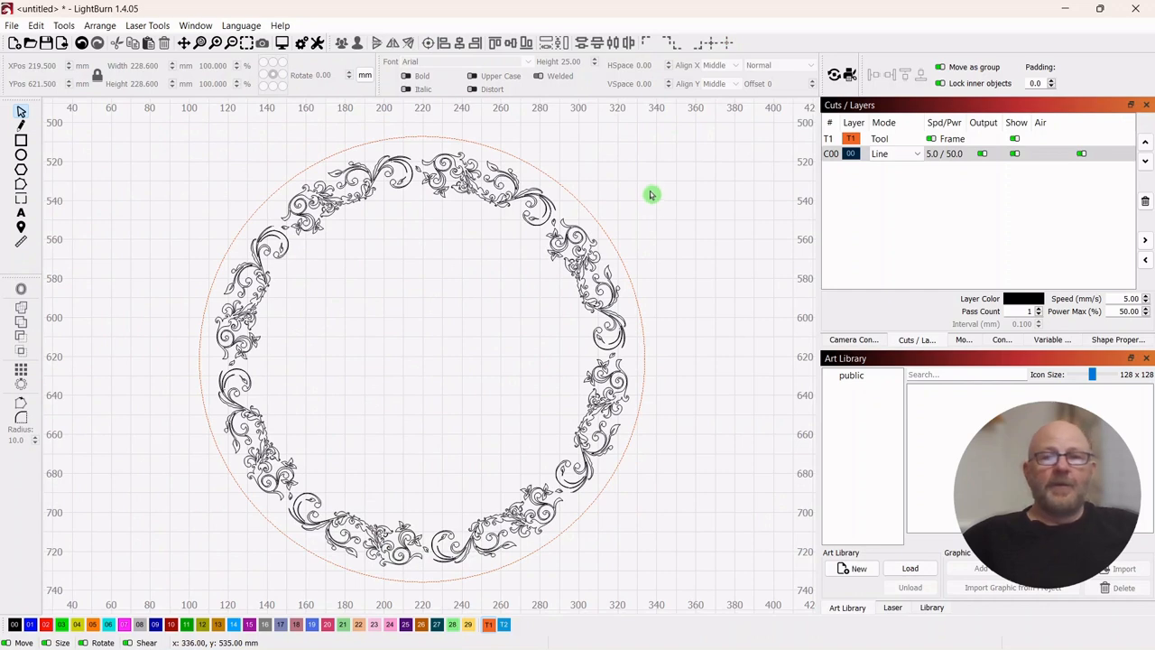
scroll(654, 192, down, 2)
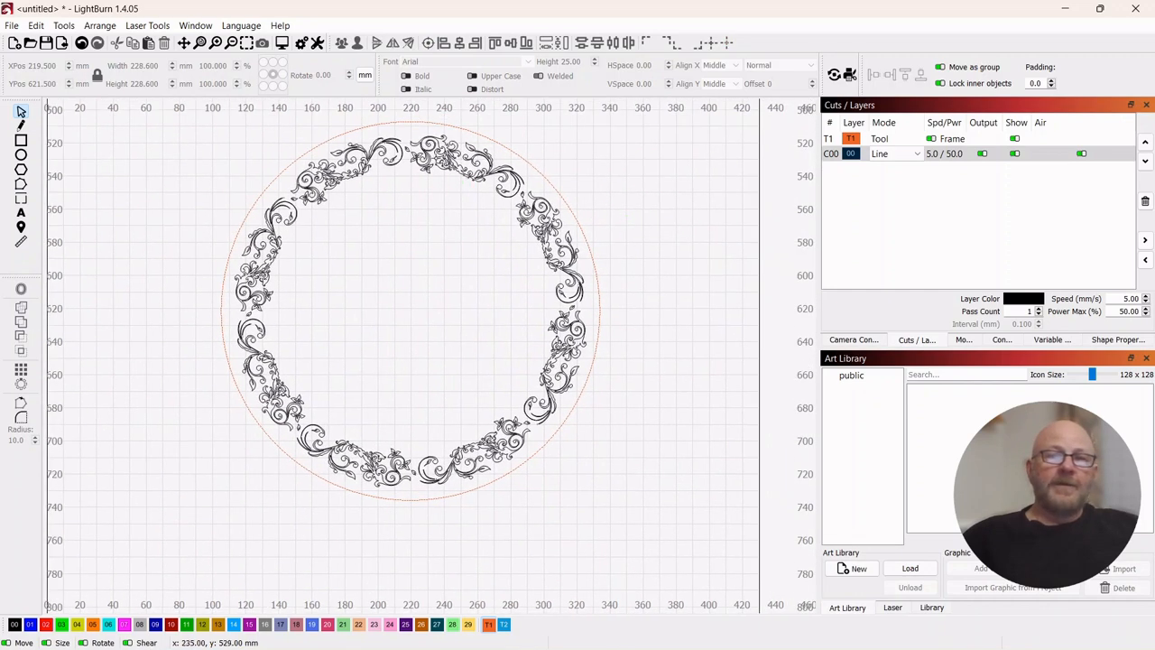
- Assign the ornamental border to the blue layer 01
click(436, 158)
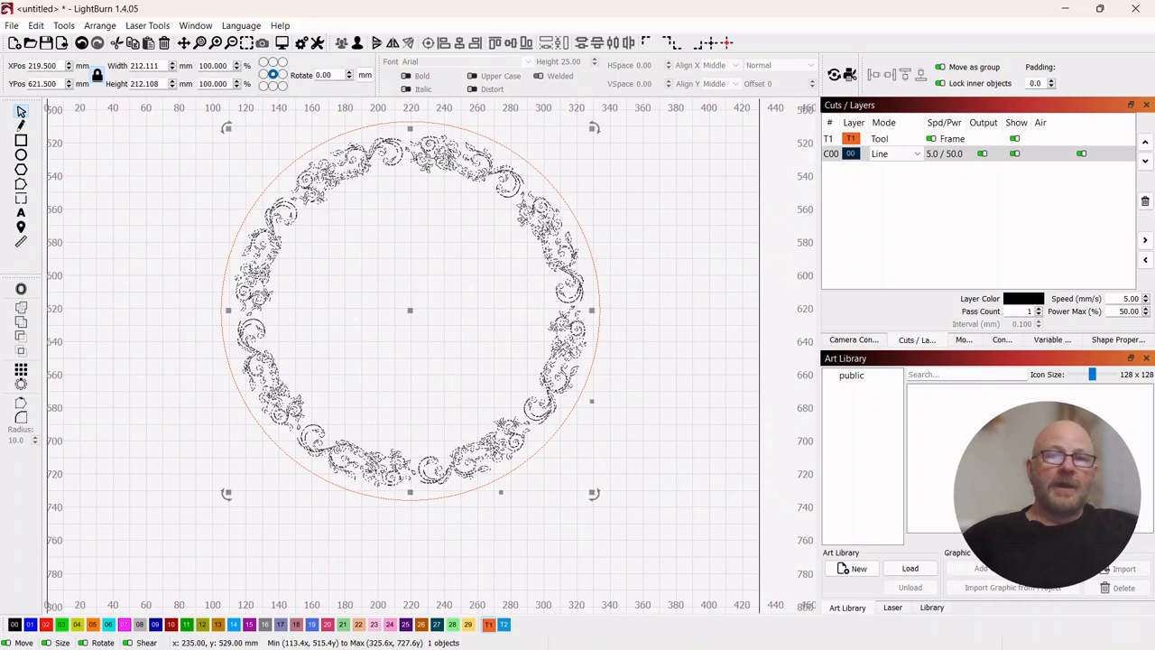
click(30, 624)
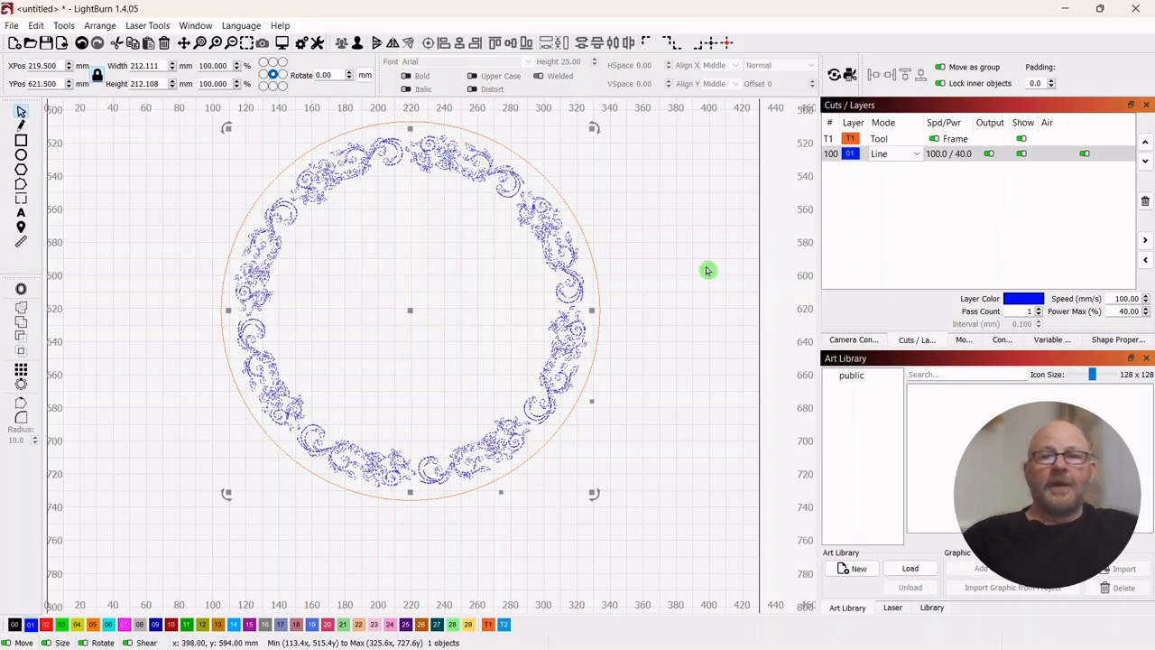
drag(721, 251, 709, 264)
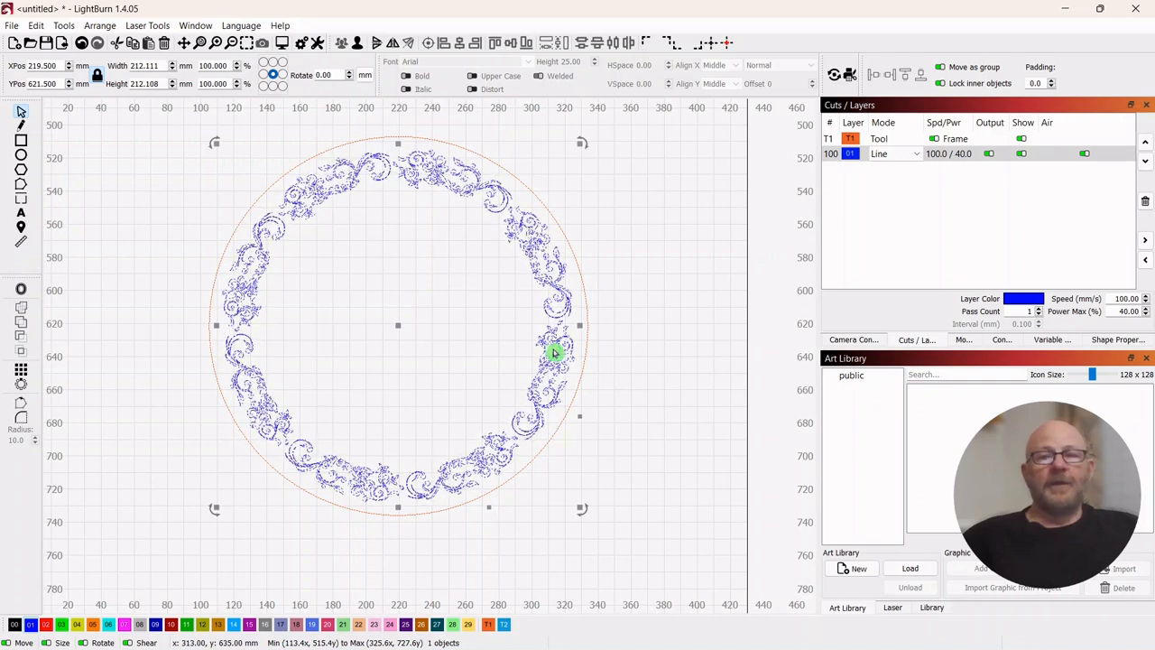
click(662, 238)
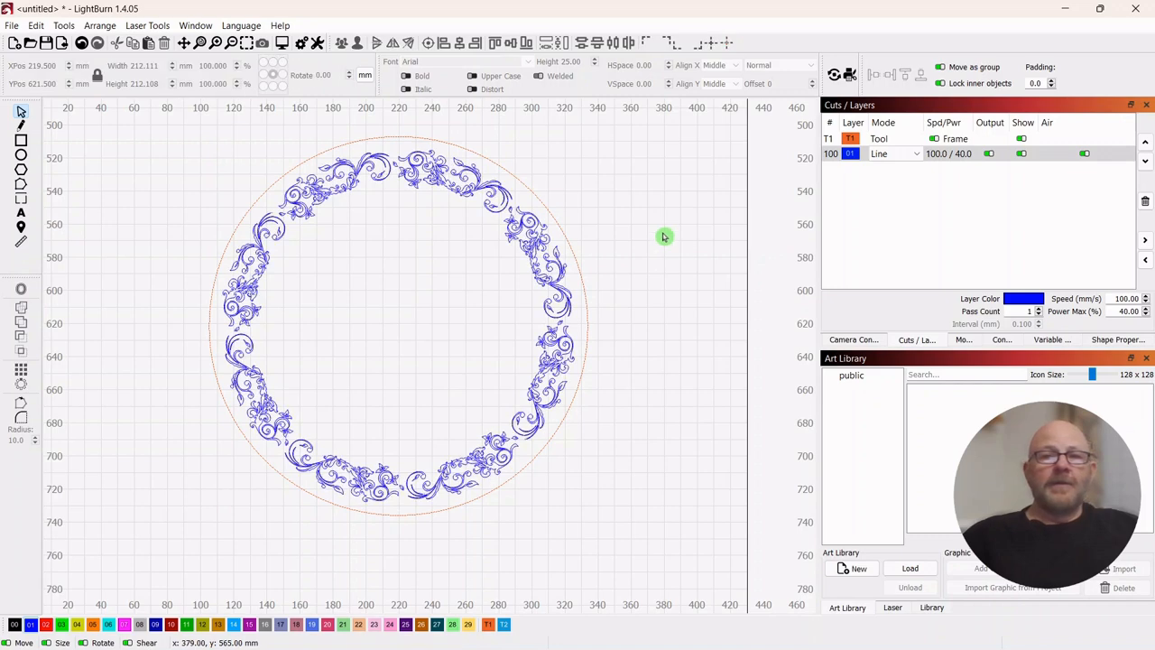
- Import Happy Easter1.svg and place it at about 197 mm wide in the middle of the guide circle
click(62, 45)
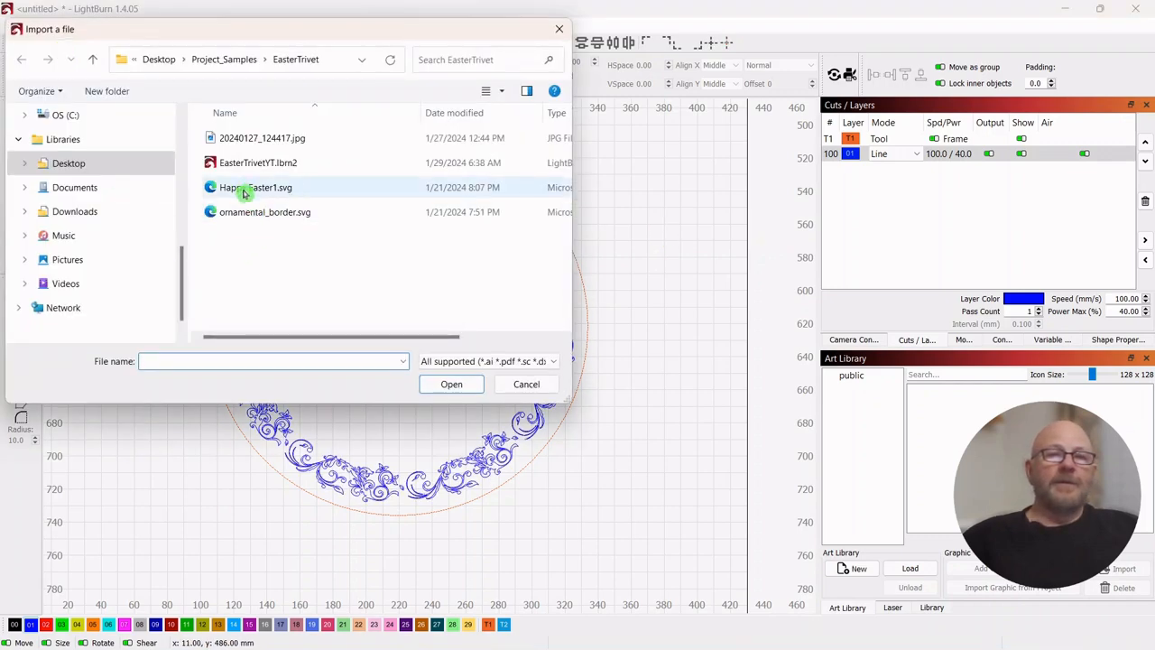
double_click(243, 193)
drag(753, 192, 408, 364)
drag(251, 449, 400, 326)
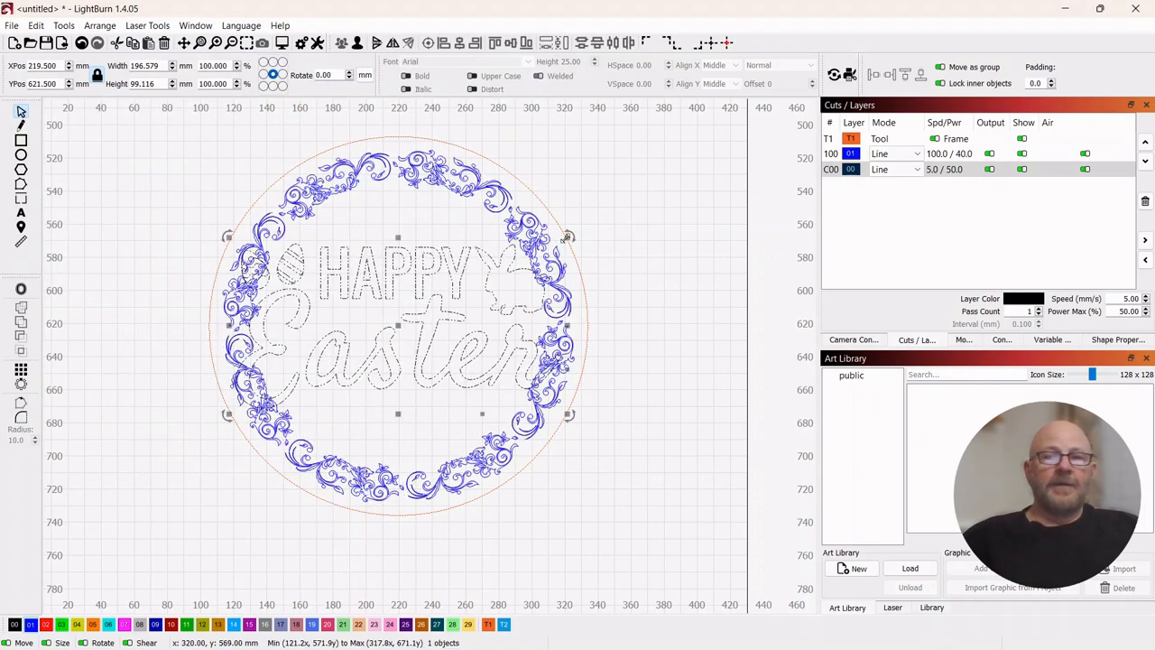
- Scale the Happy Easter design down to about 152 mm wide and centre it within the ornamental border
drag(567, 236, 462, 275)
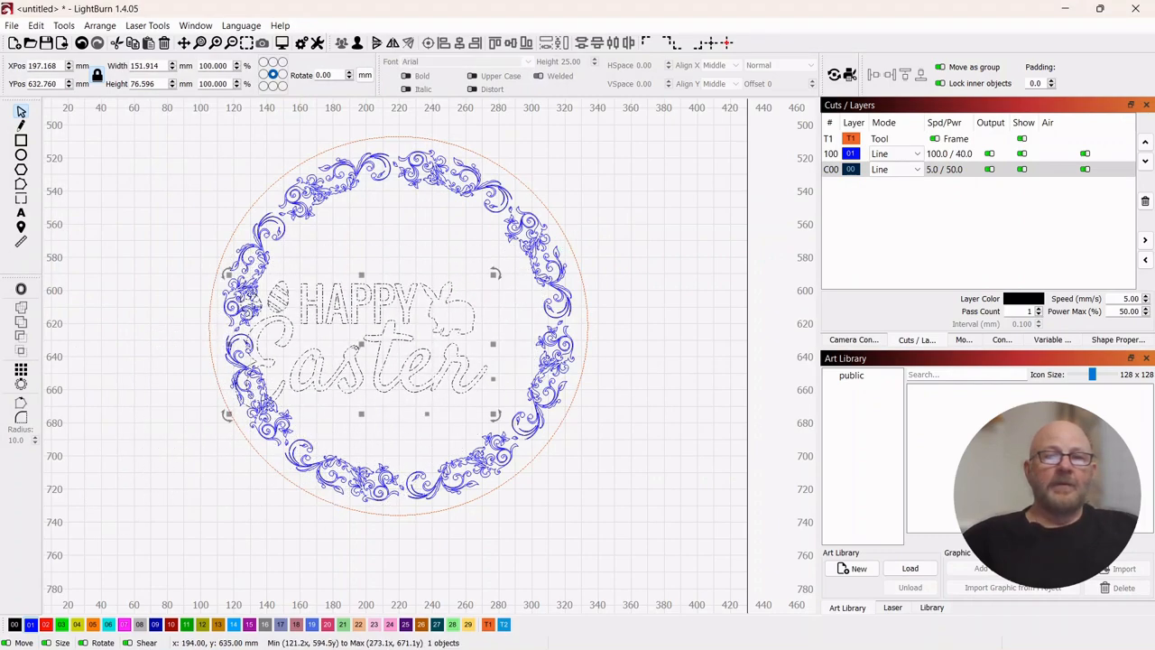
drag(358, 347, 397, 326)
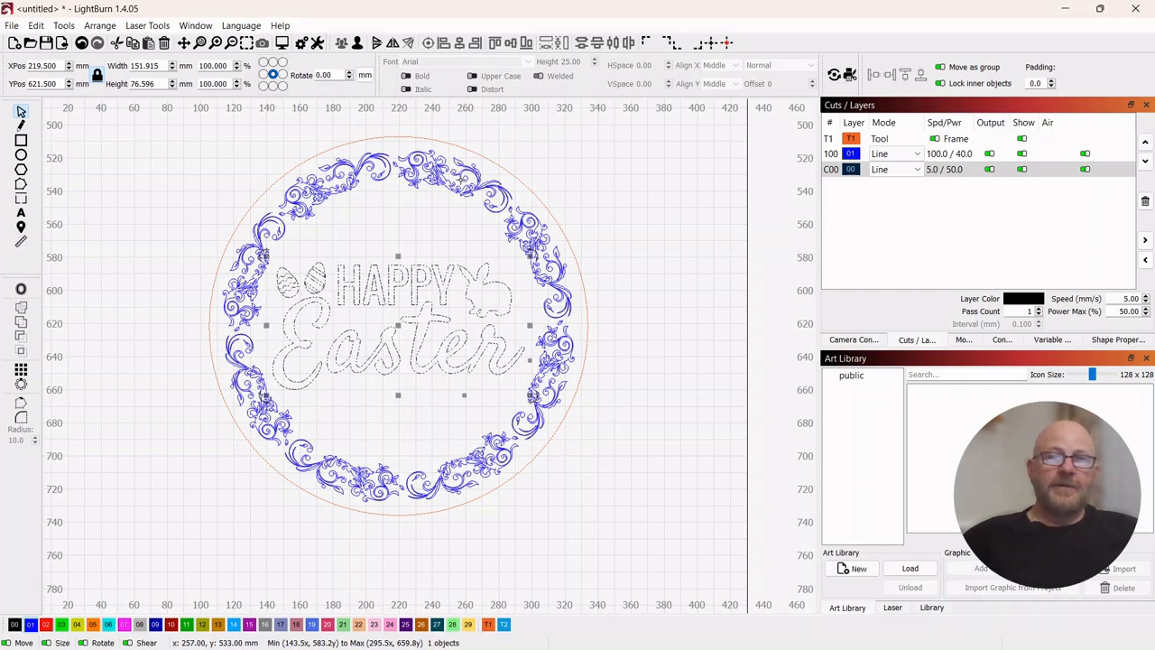
shift+click(462, 177)
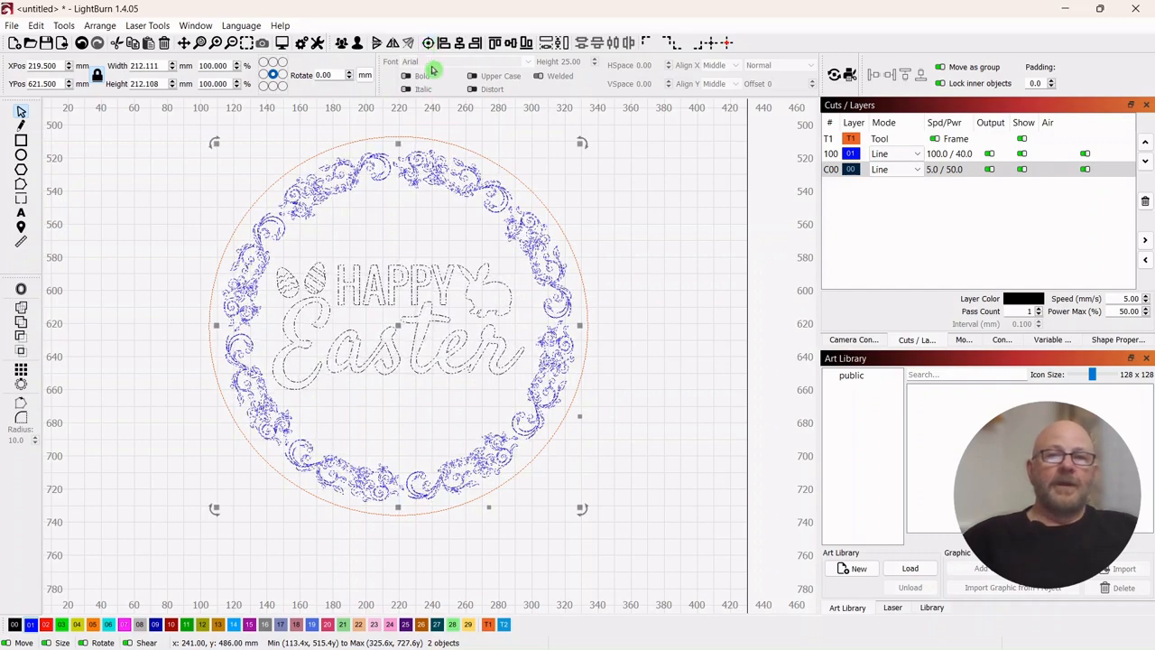
click(642, 214)
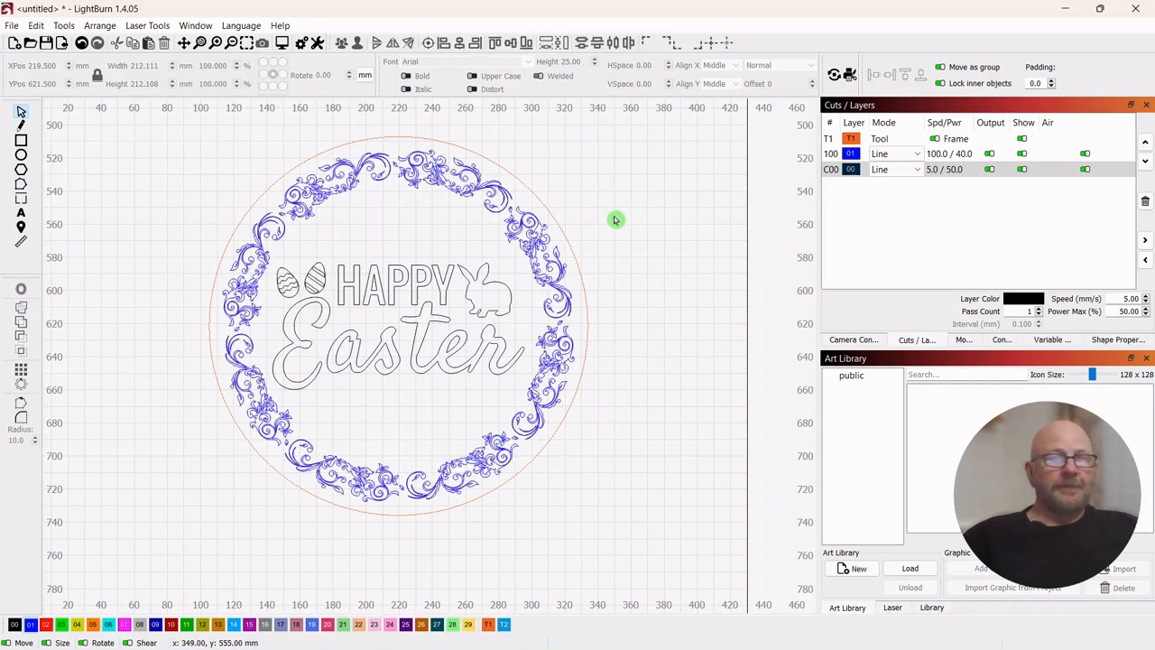
- Assign the Happy Easter design to the green layer 03
click(385, 313)
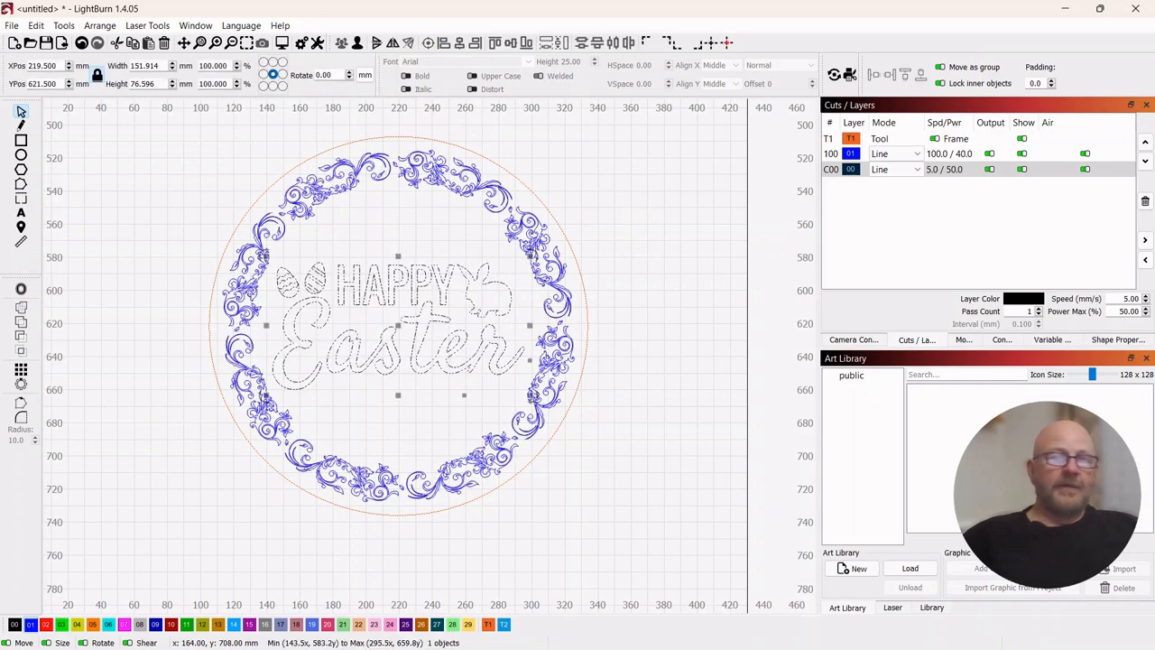
click(46, 625)
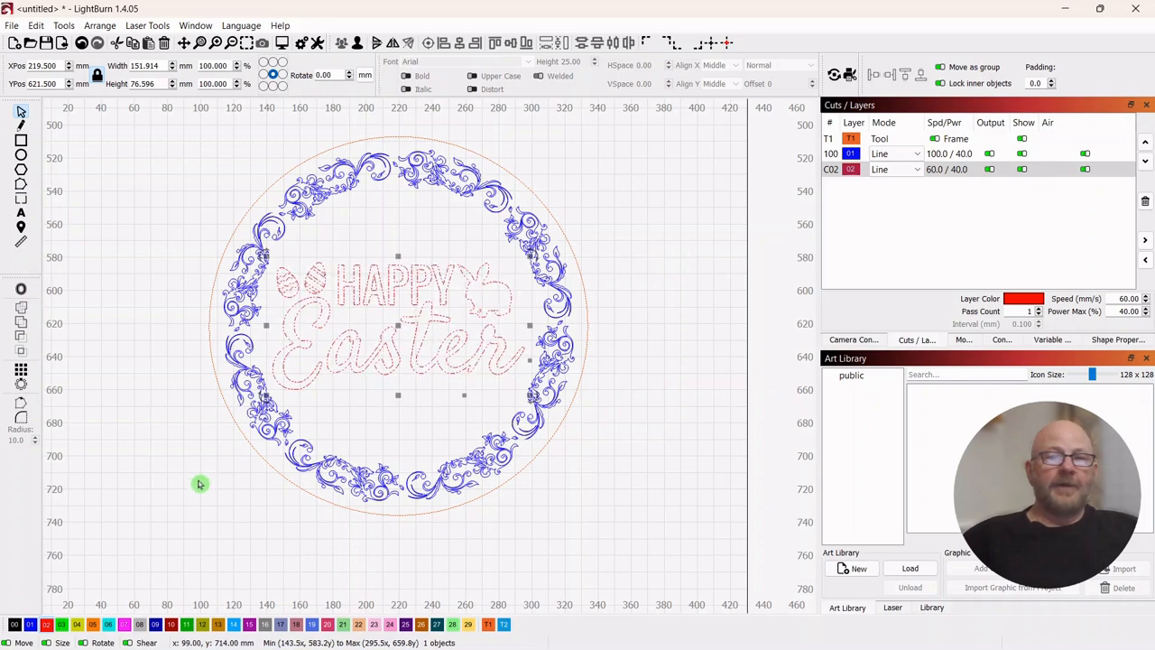
click(392, 309)
click(62, 624)
- Set the mode of the green layer 03 to Offset Fill
click(913, 171)
click(917, 173)
click(897, 209)
click(678, 207)
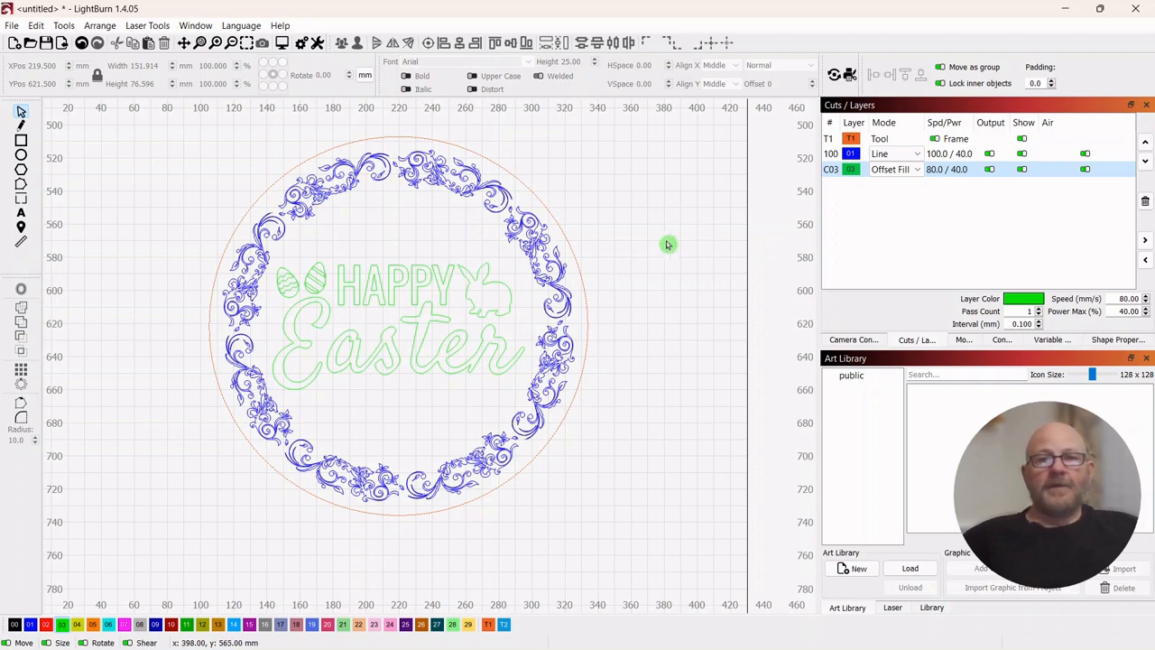
- Preview the selected Happy Easter design with Offset Fill to check its cut path and estimated time
click(351, 340)
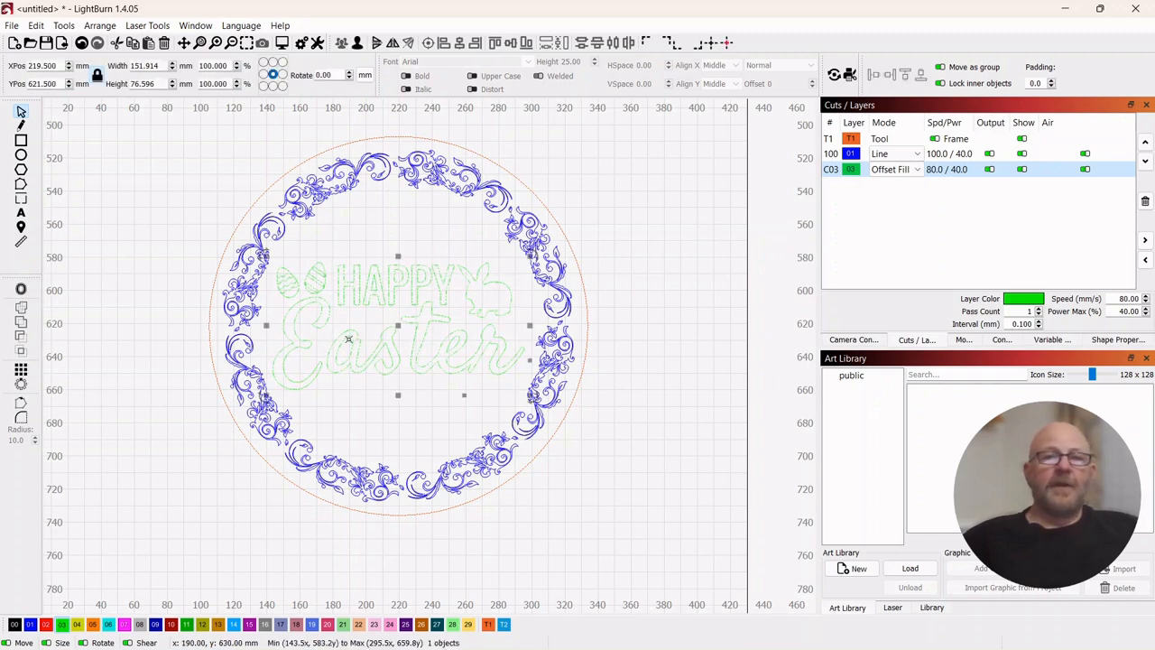
click(282, 47)
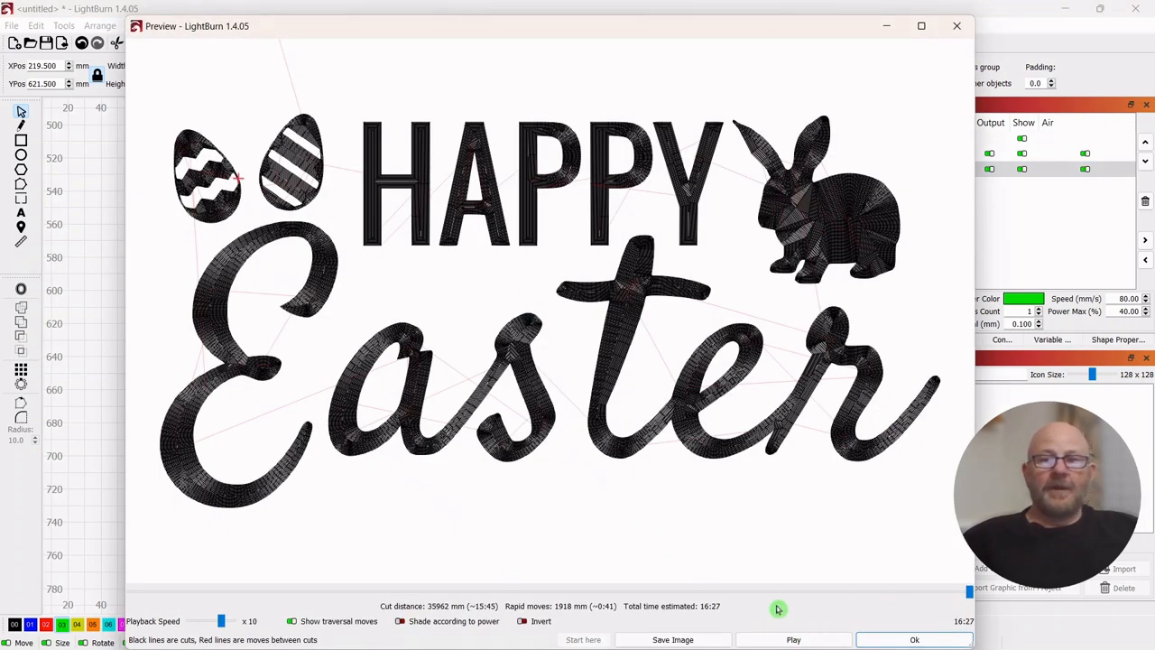
click(909, 641)
- Switch the green layer 03 to Fill mode and preview the Happy Easter engraving for comparison
click(910, 170)
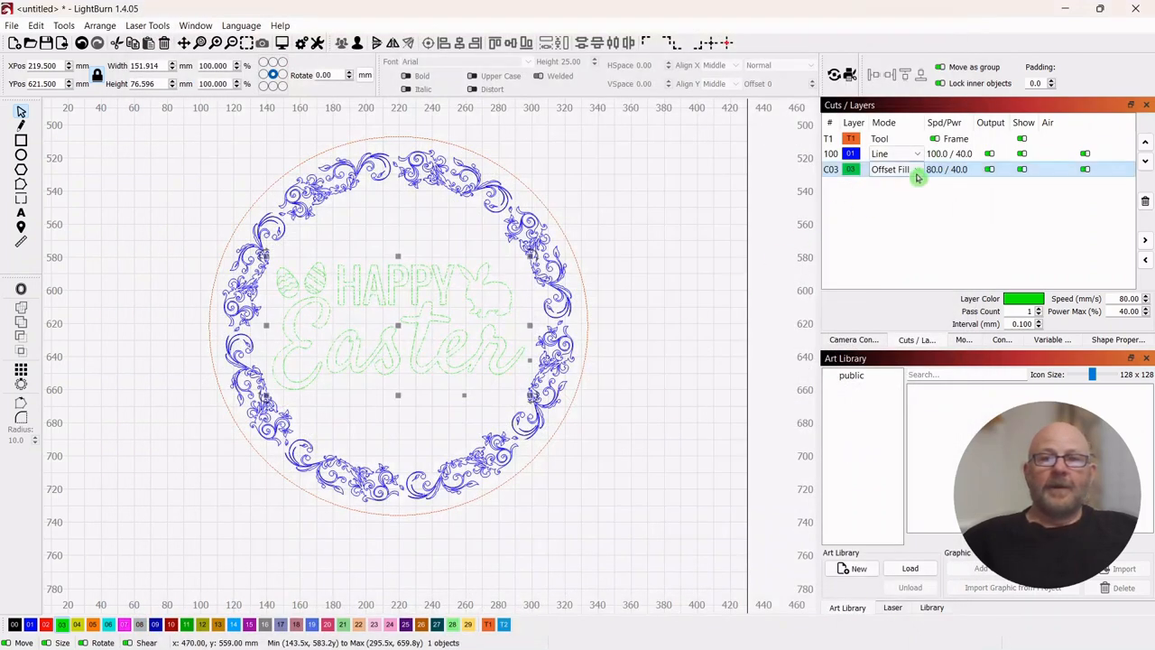
click(911, 169)
click(898, 195)
click(301, 43)
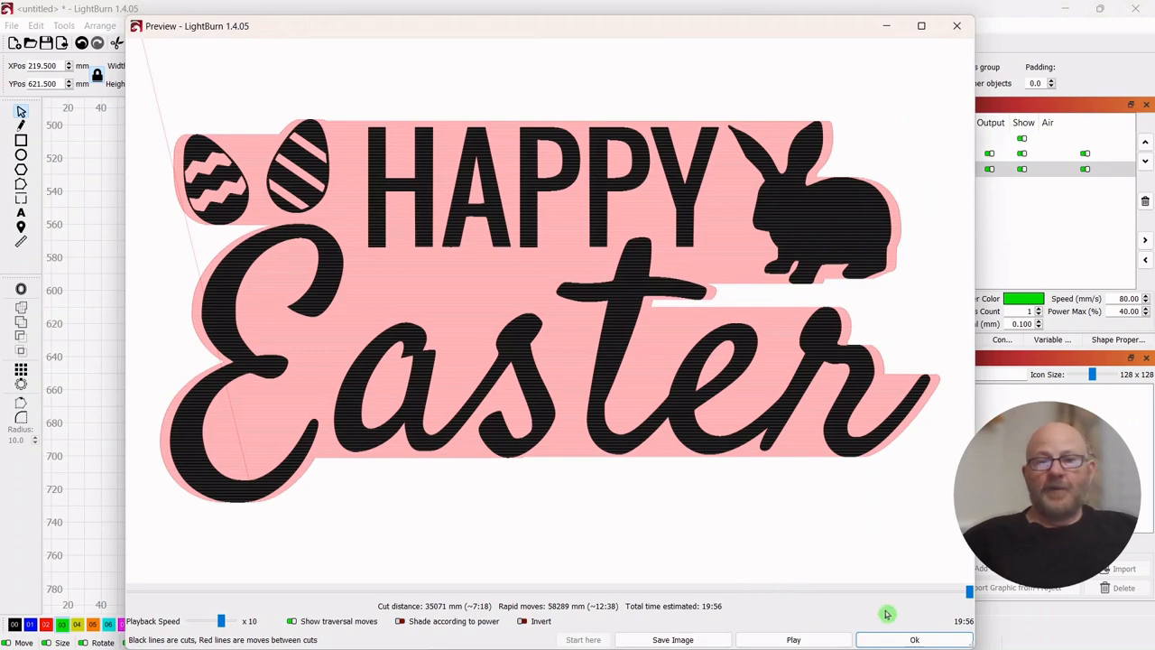
click(912, 641)
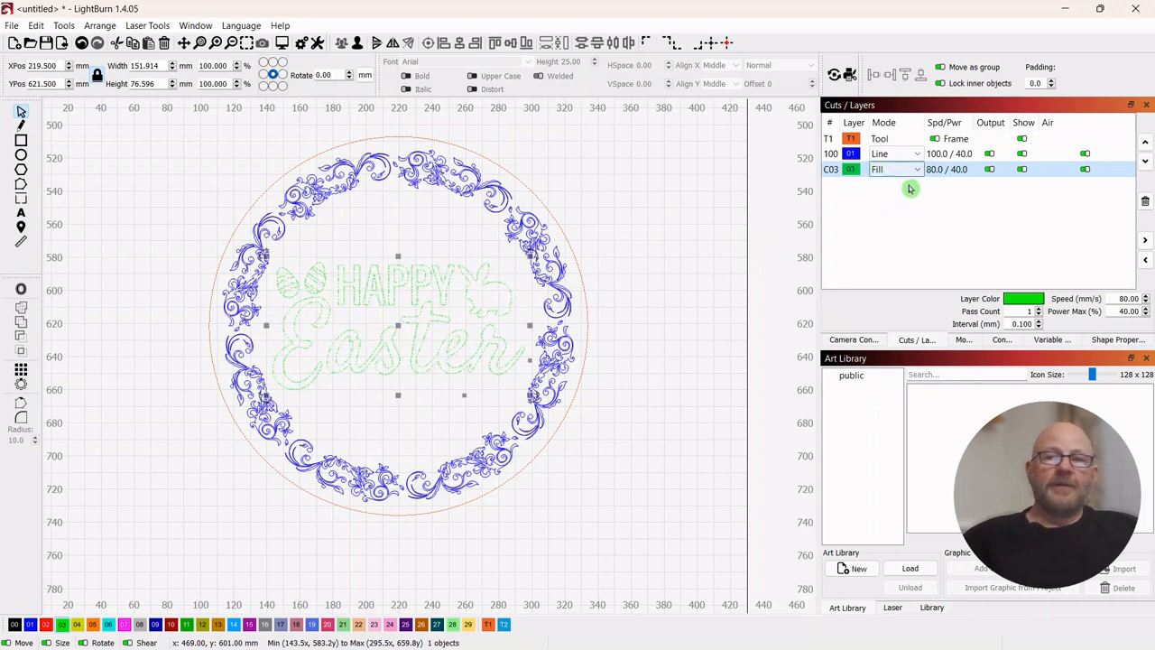
- Enable Flood Fill in the advanced cut settings of the green layer 03 and preview the Happy Easter engraving
double_click(832, 173)
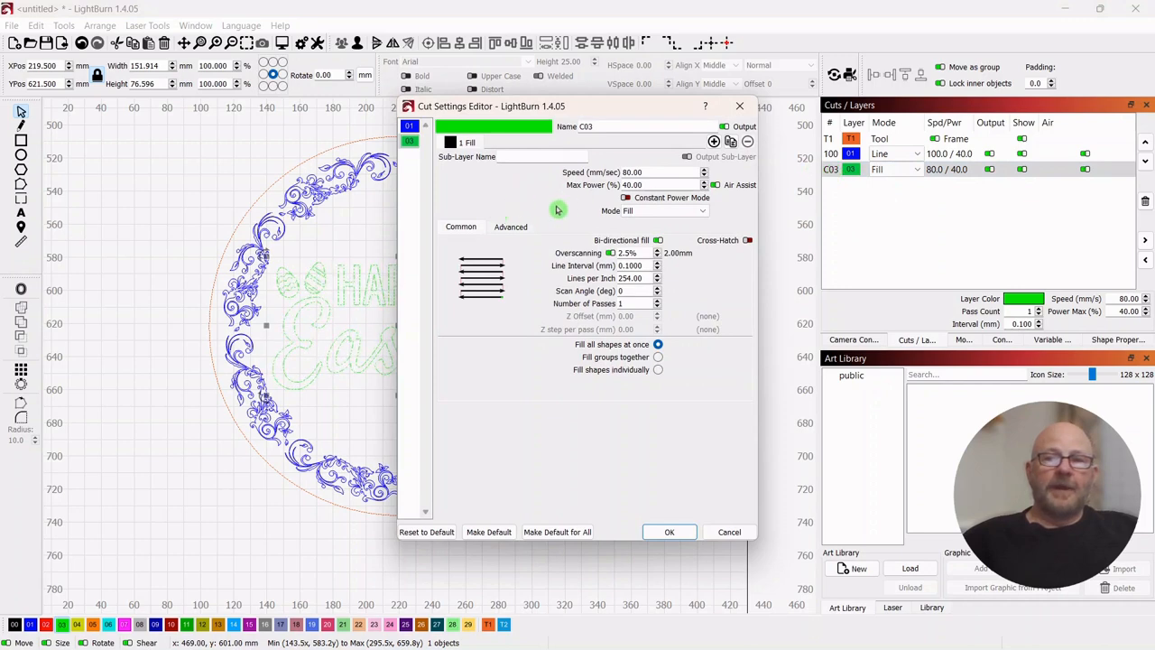
click(512, 229)
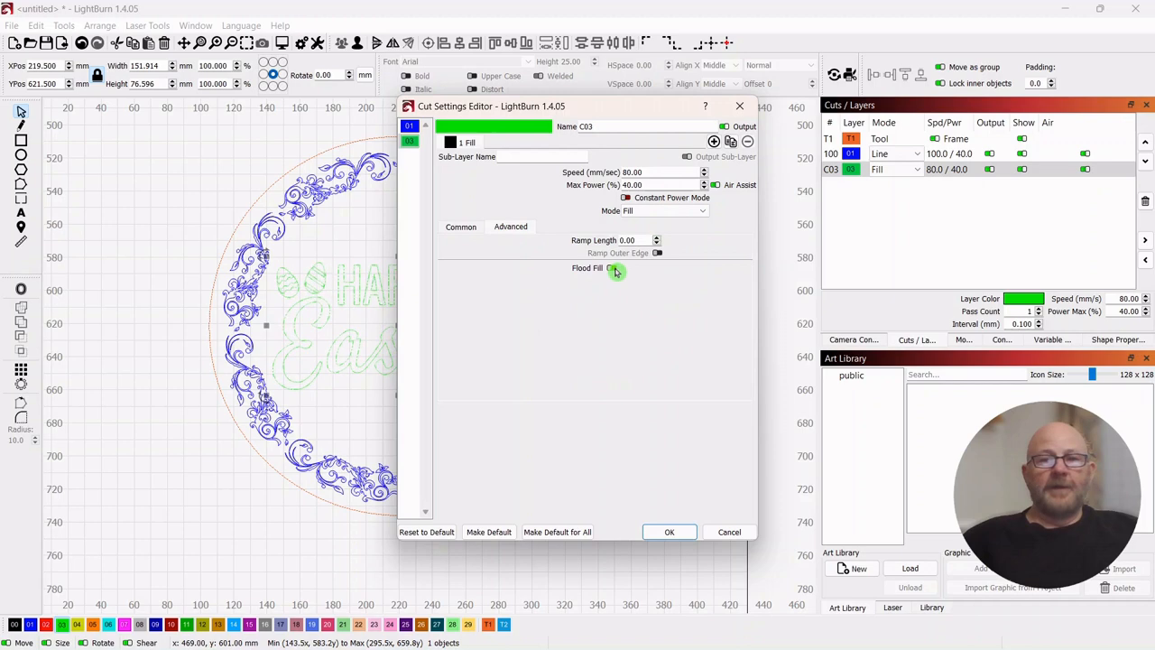
click(673, 533)
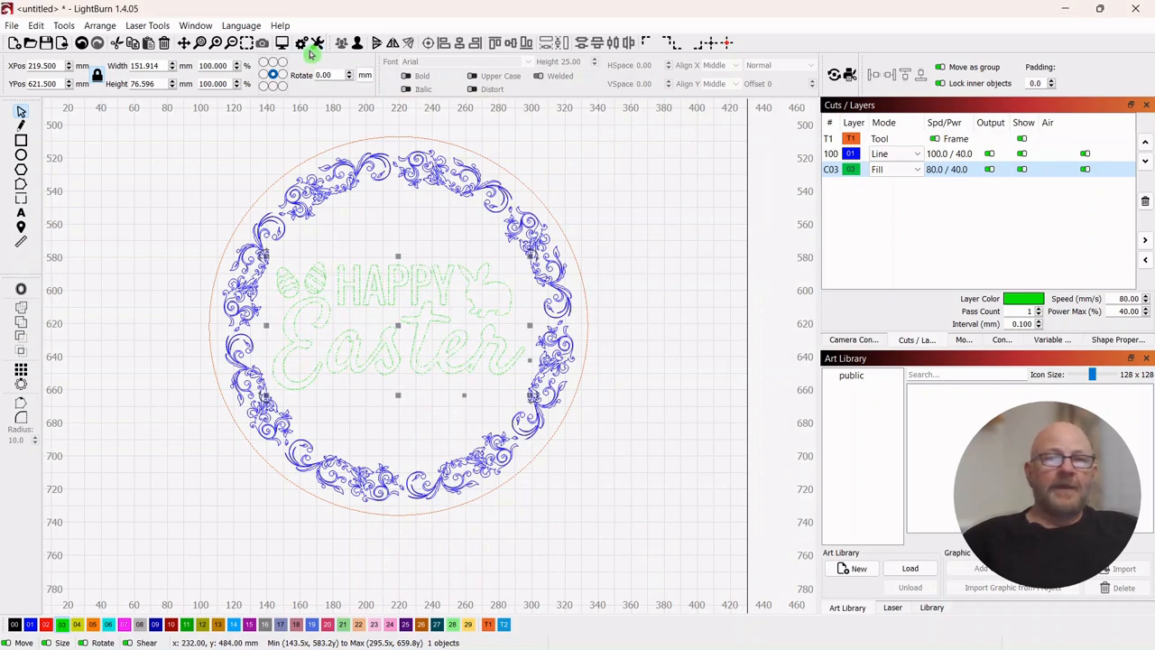
click(282, 44)
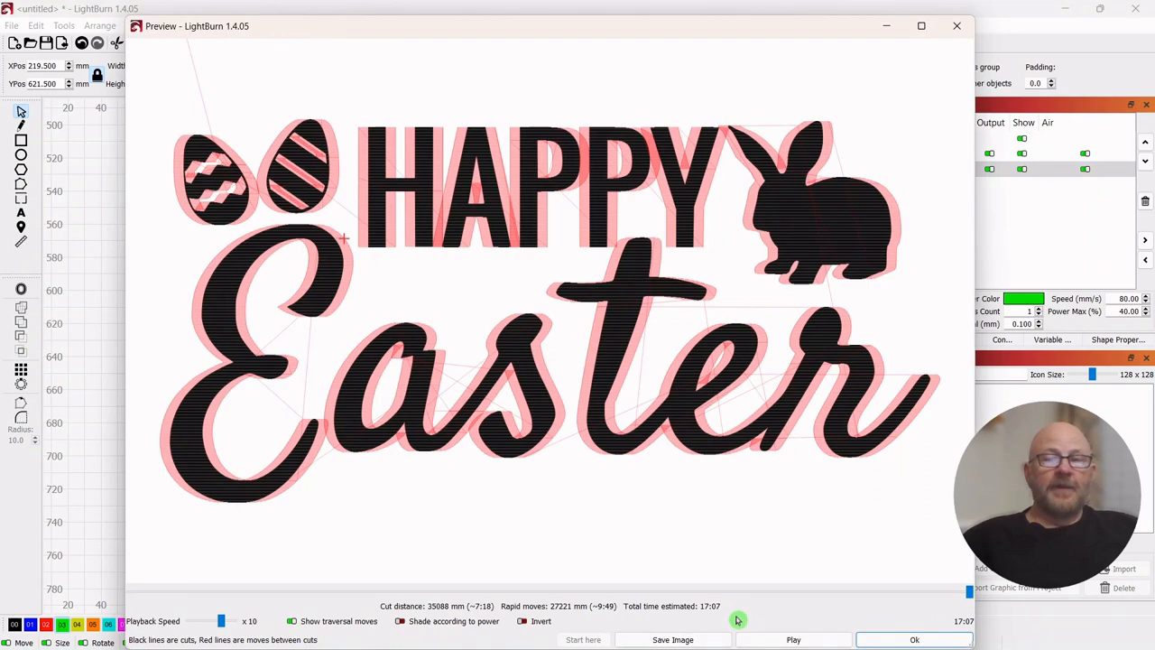
click(914, 641)
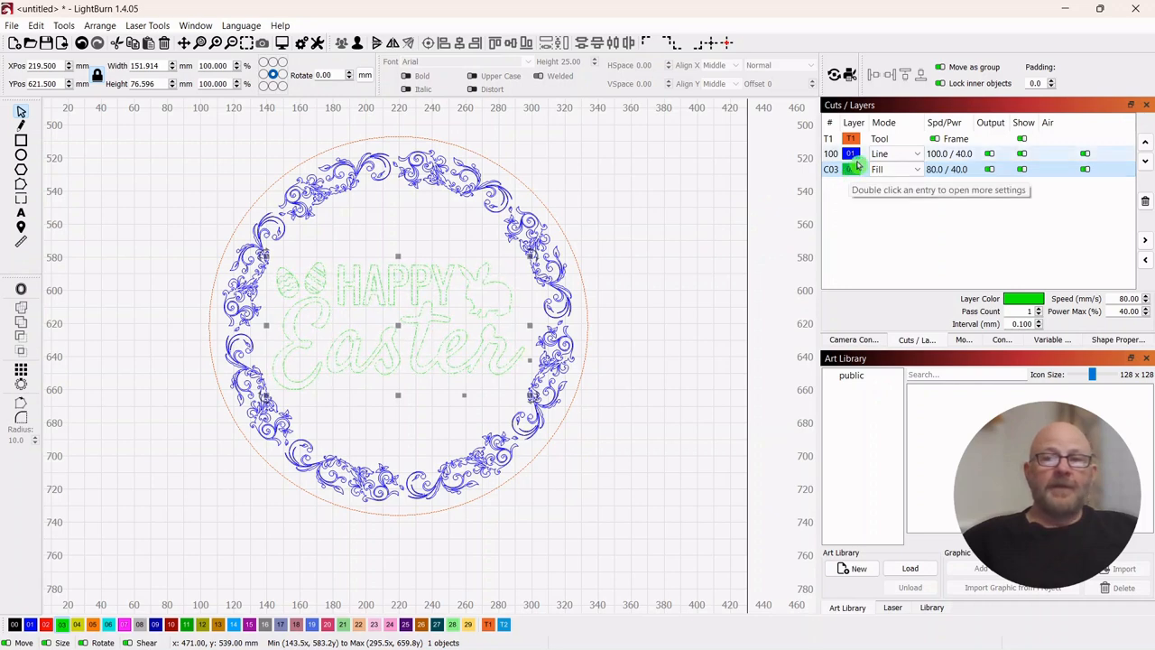
- Disable Flood Fill for the green layer 03 and set the layer's mode back to Offset Fill
double_click(829, 172)
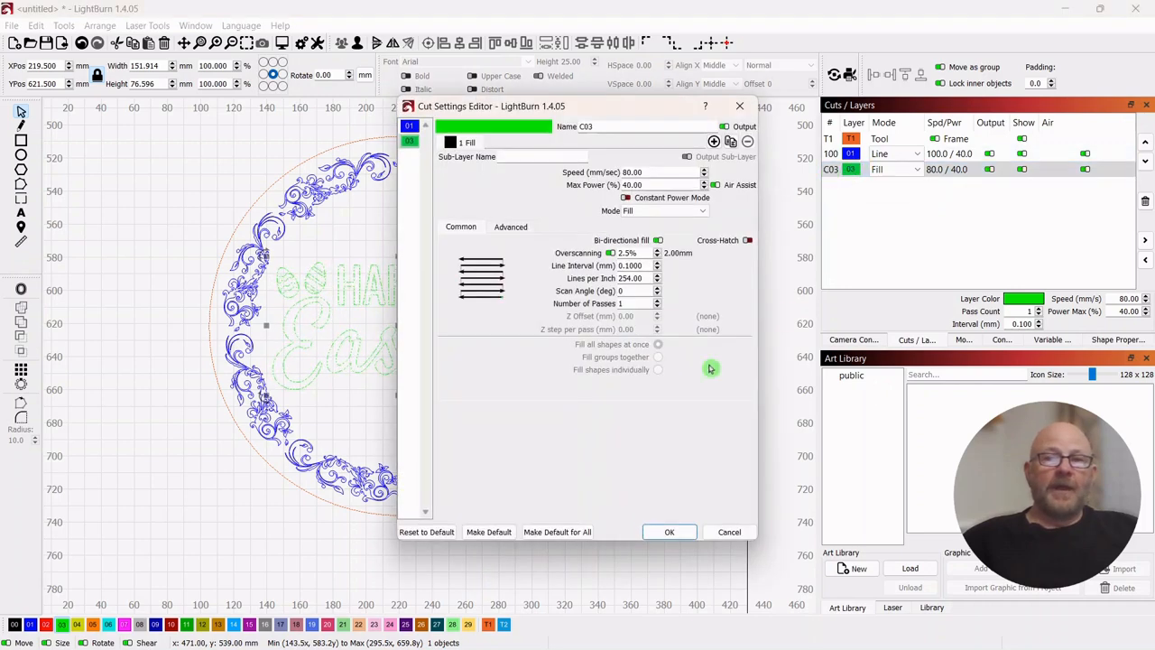
click(526, 228)
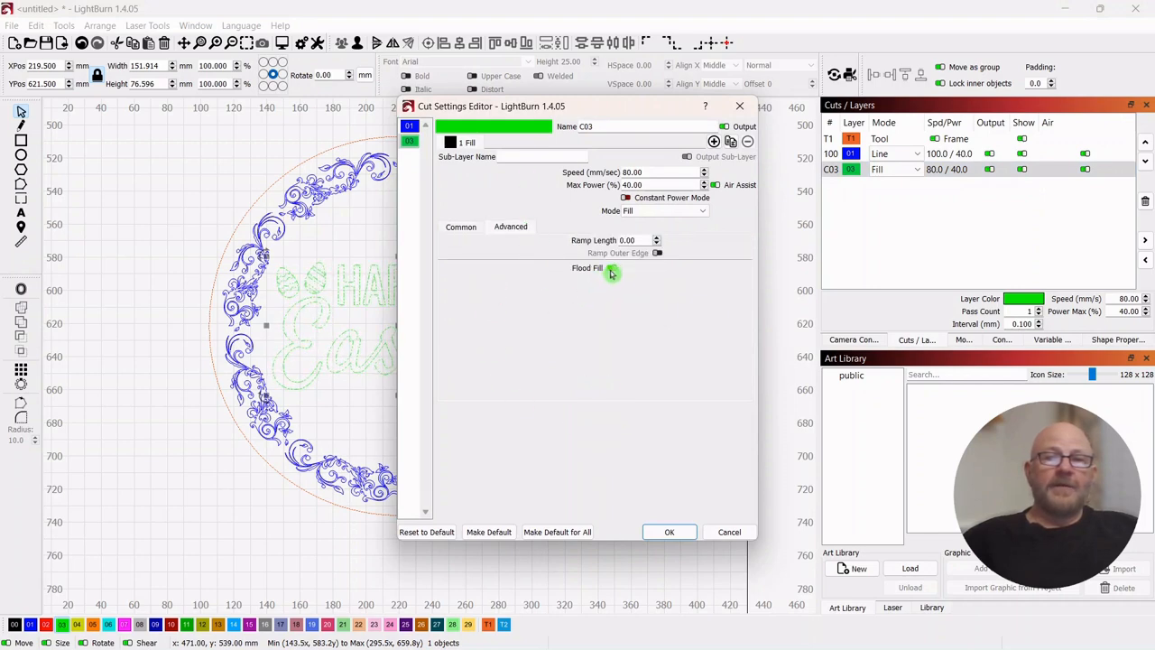
click(669, 535)
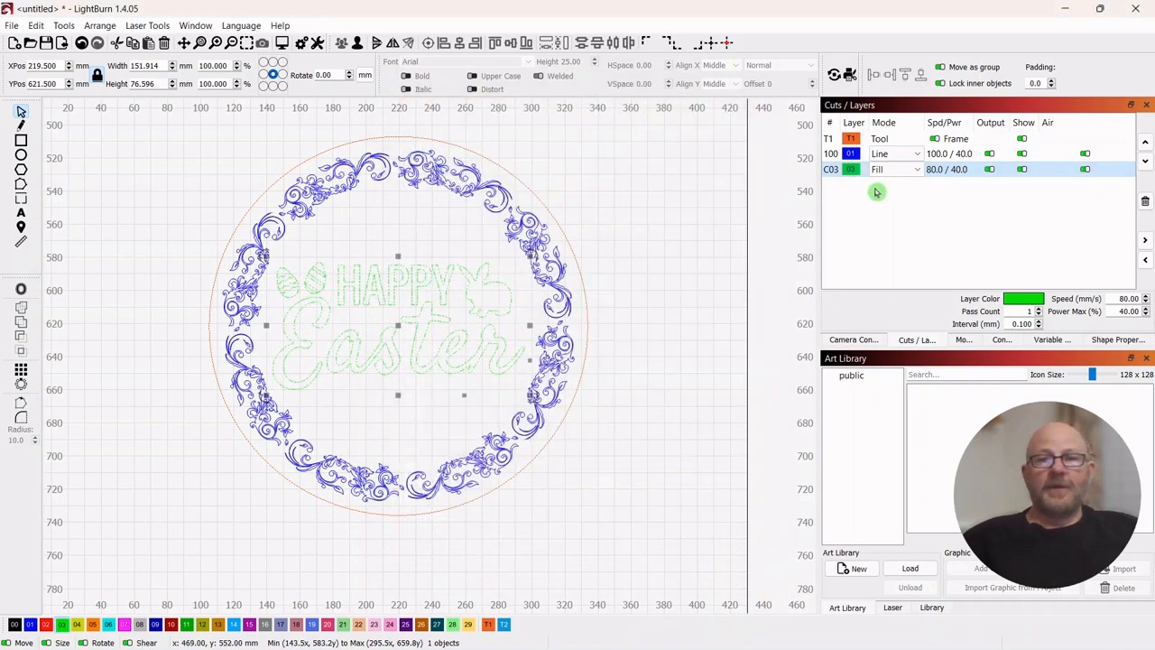
click(918, 170)
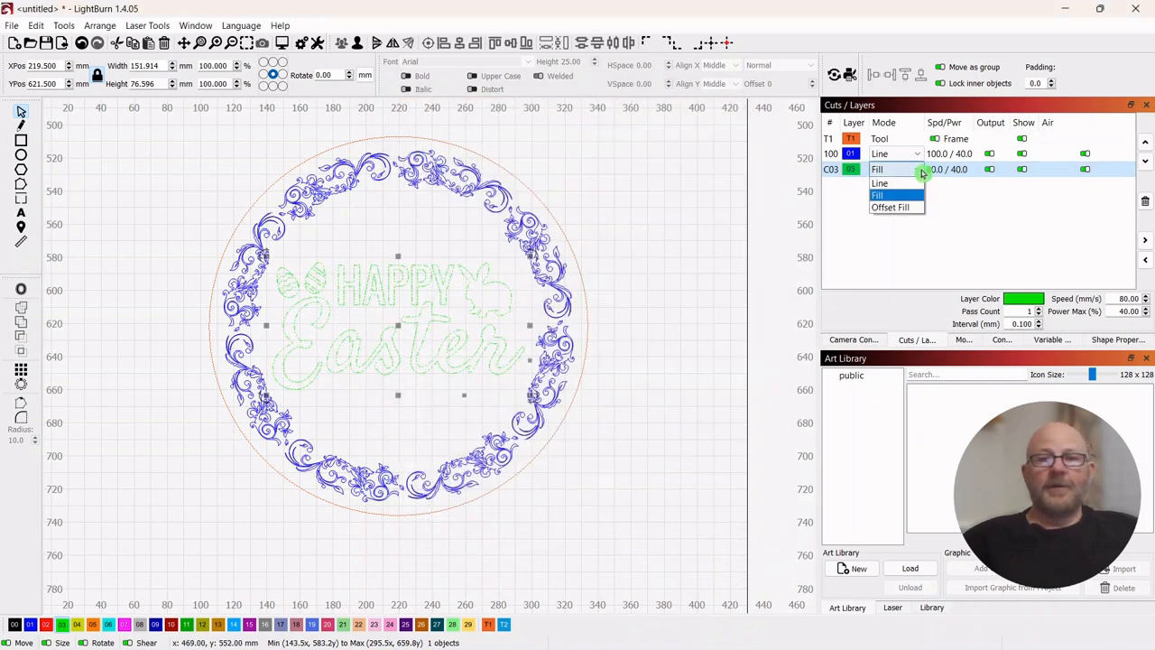
click(885, 209)
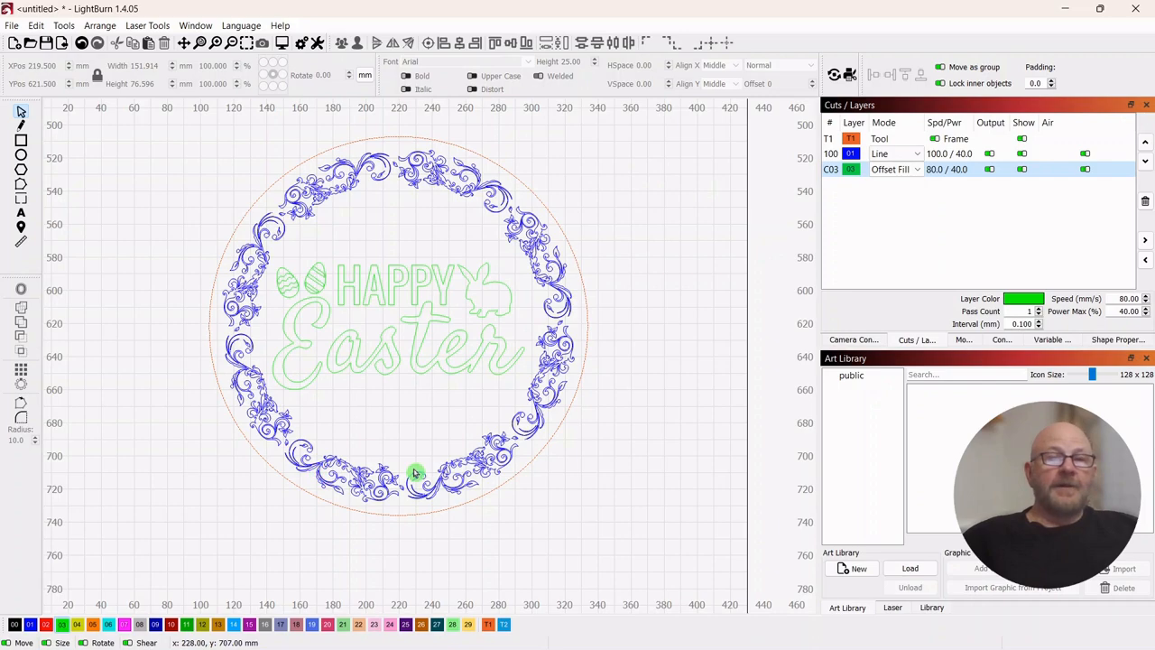
- Rotate the entire trivet design, including border, lettering and guide circle, 90° counter-clockwise
drag(614, 151, 225, 417)
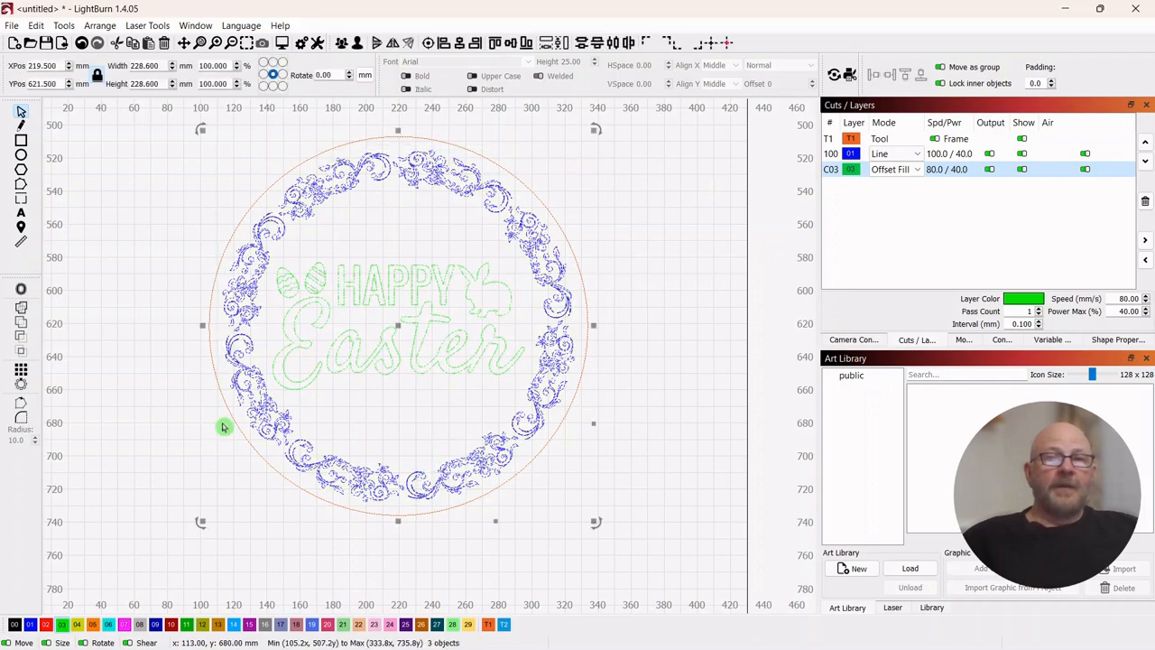
click(95, 29)
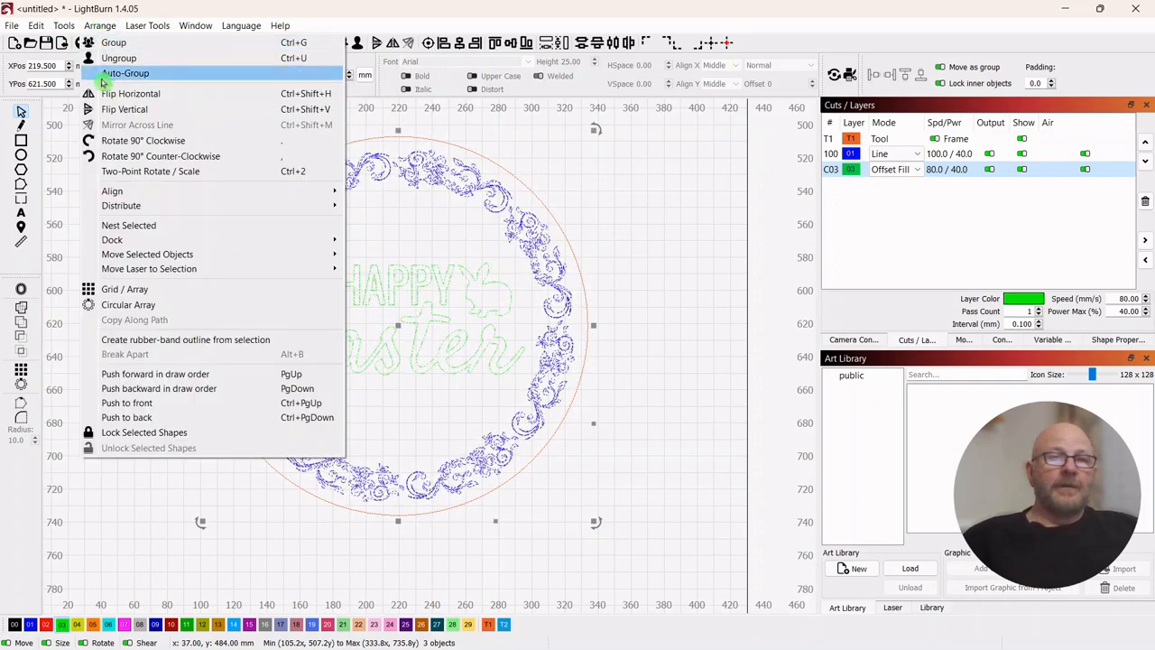
click(108, 156)
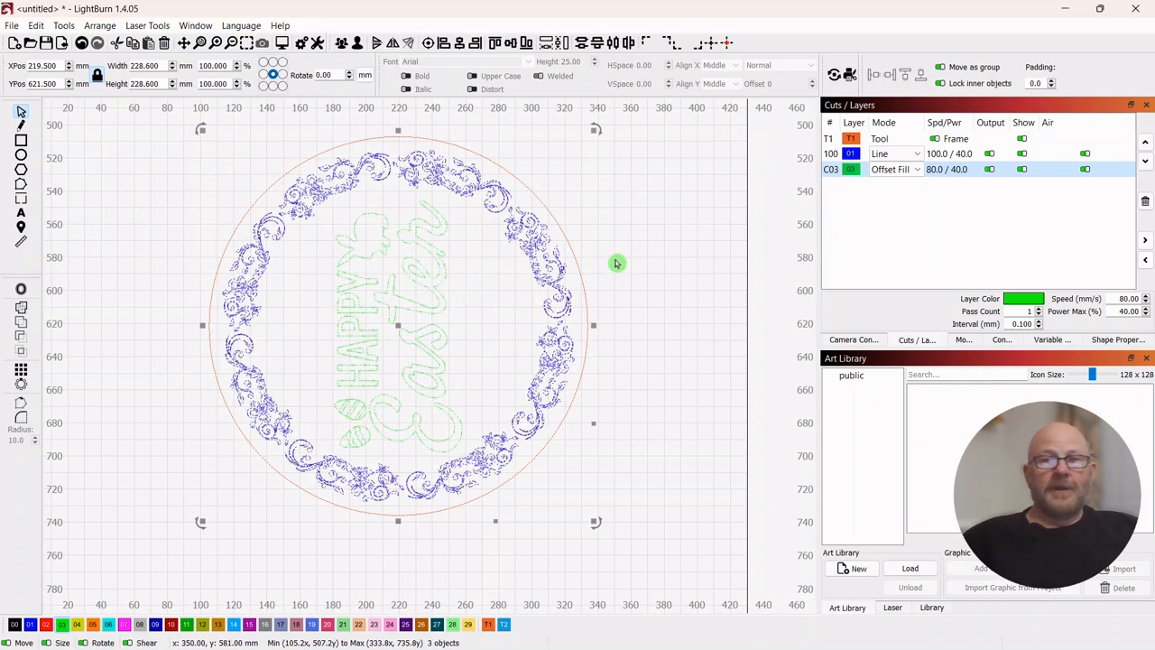
click(638, 191)
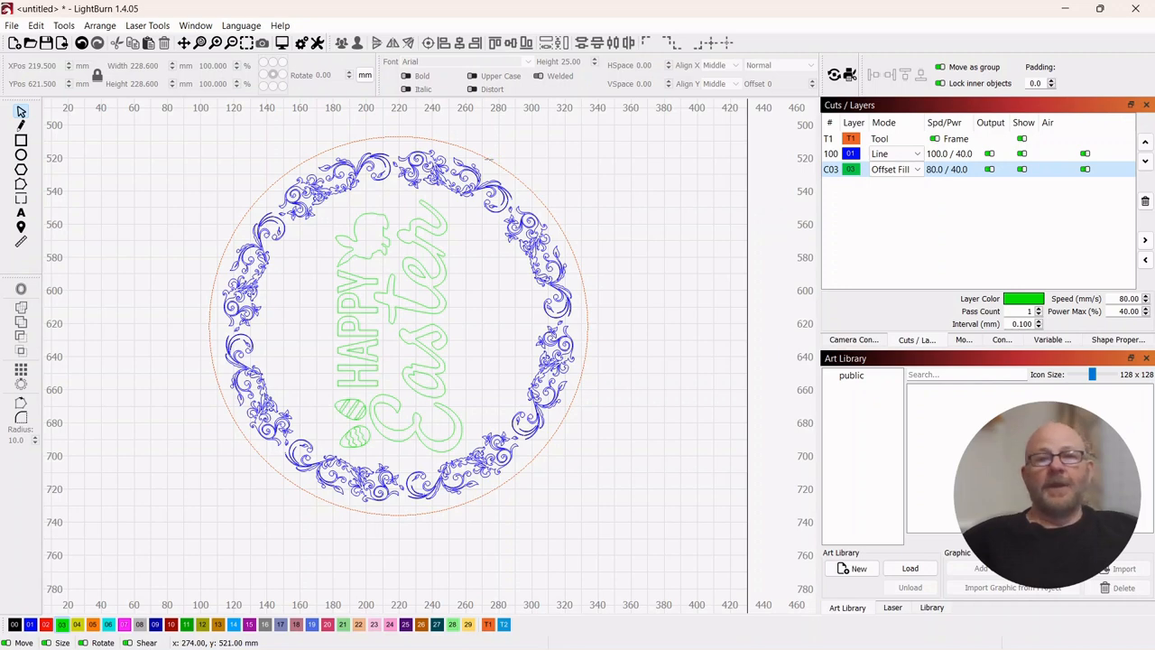
- Assign the outer circle to the black layer 00 in Line mode, with speed 10 mm/s and maximum power 30%
click(488, 159)
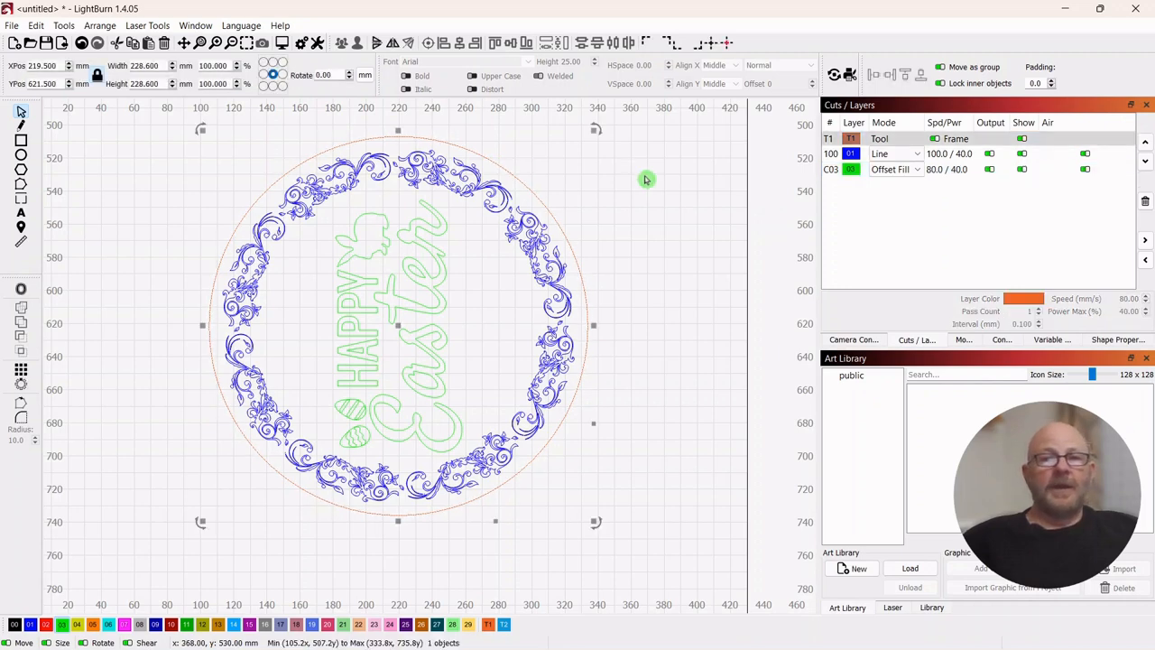
click(15, 624)
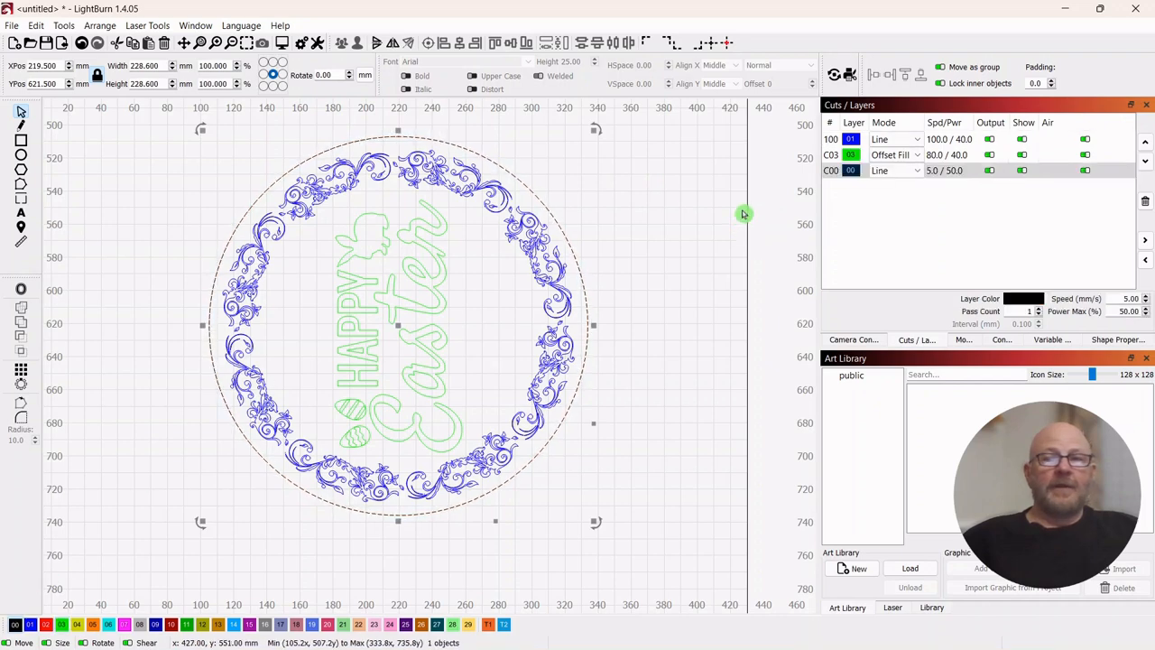
click(678, 234)
click(913, 171)
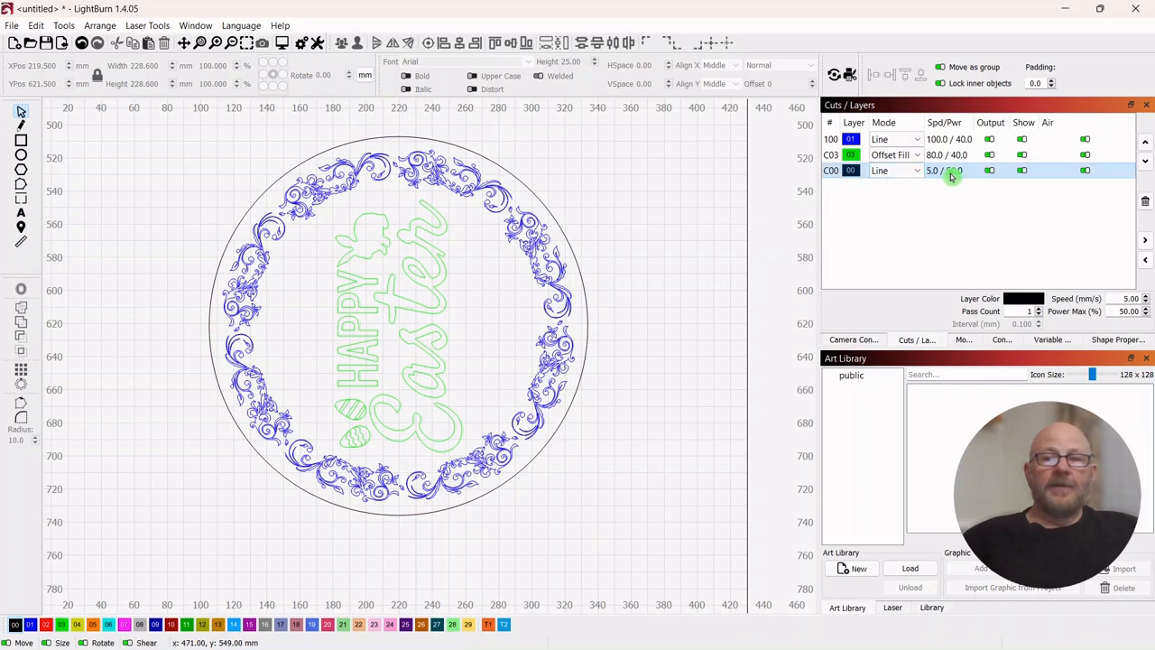
click(1122, 298)
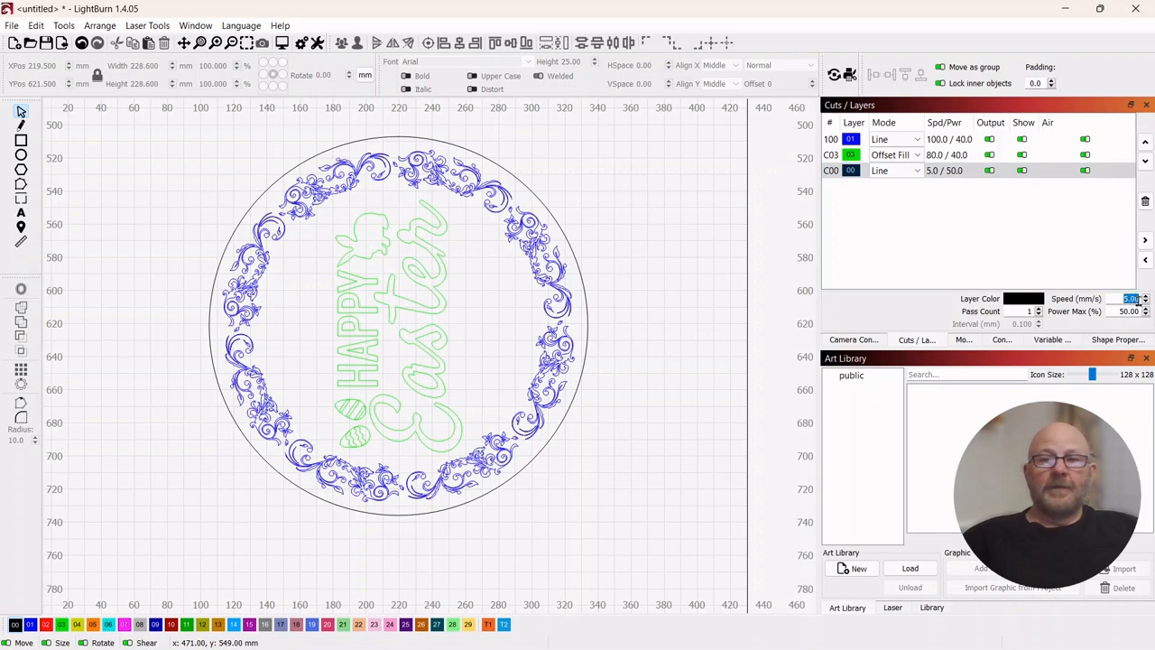
text(10)
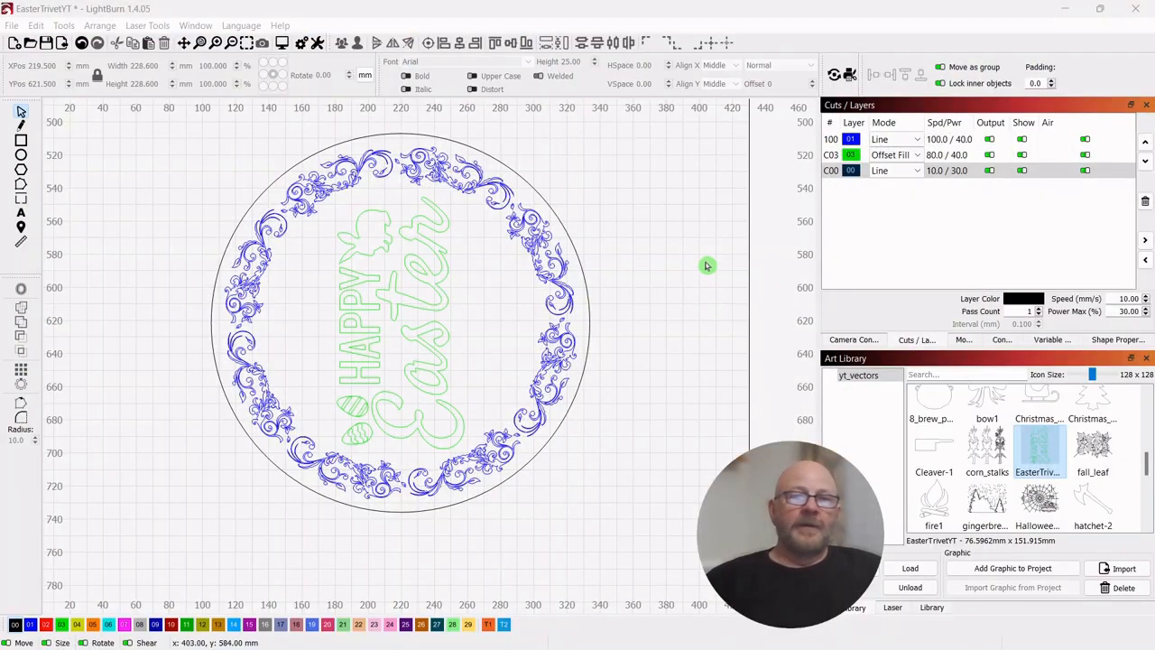
- Assign the outer circle to the T1 tool layer so it serves only as a guide
drag(550, 179, 525, 191)
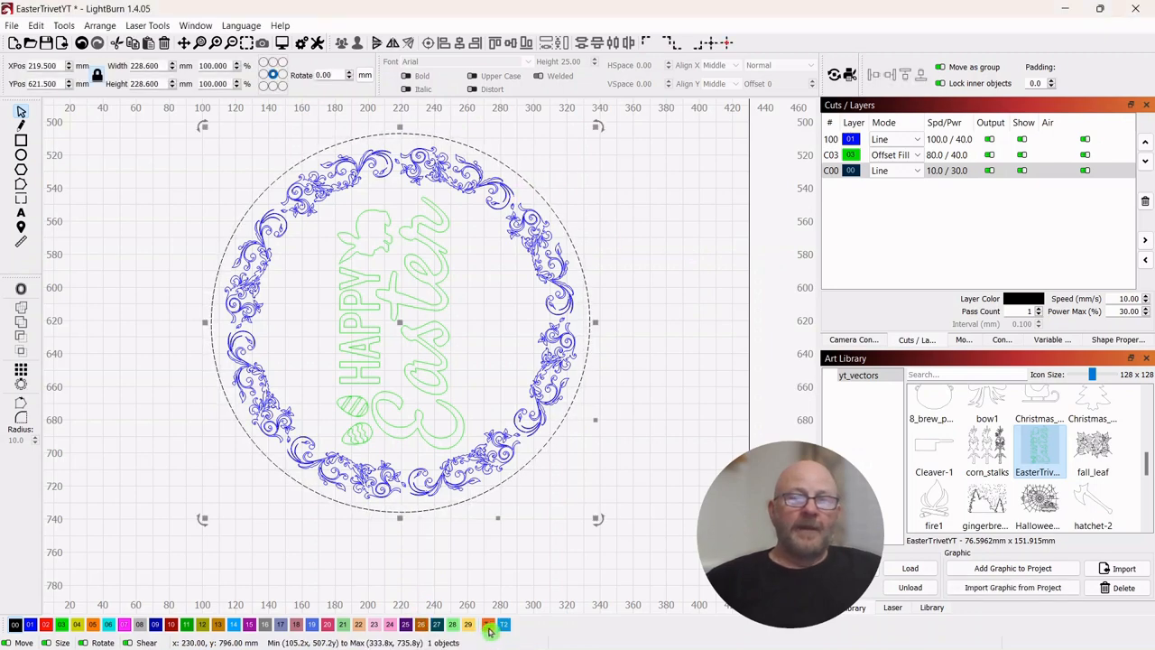
click(489, 626)
click(676, 217)
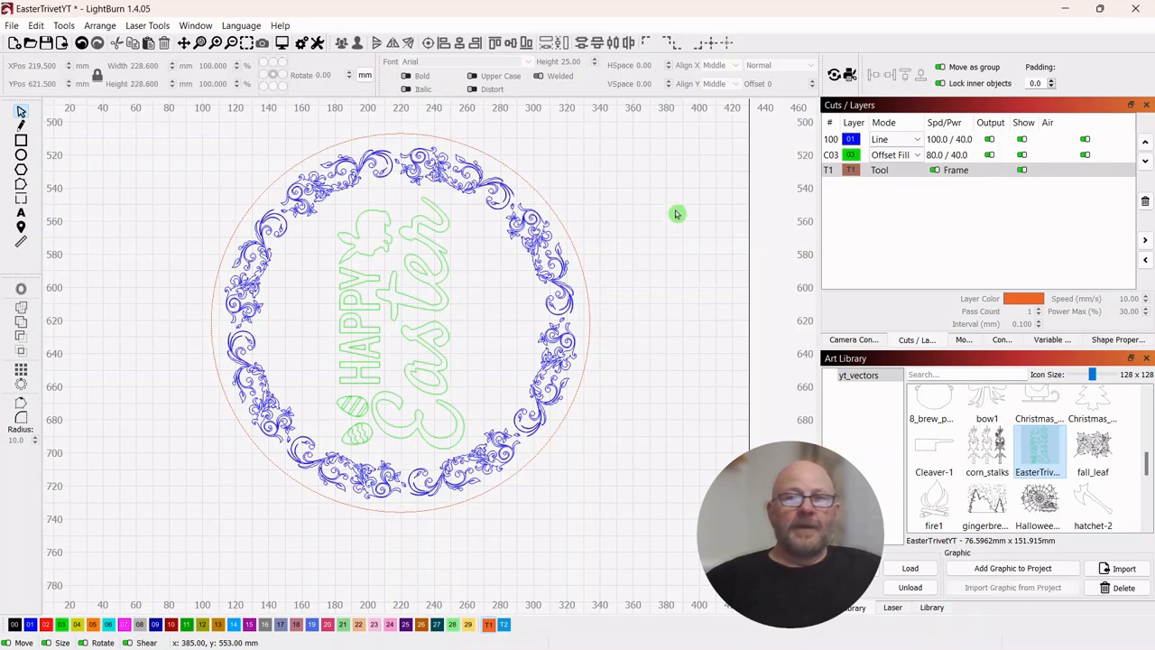
- Group the guide circle, ornamental border and Happy Easter lettering into one object
drag(451, 111, 271, 429)
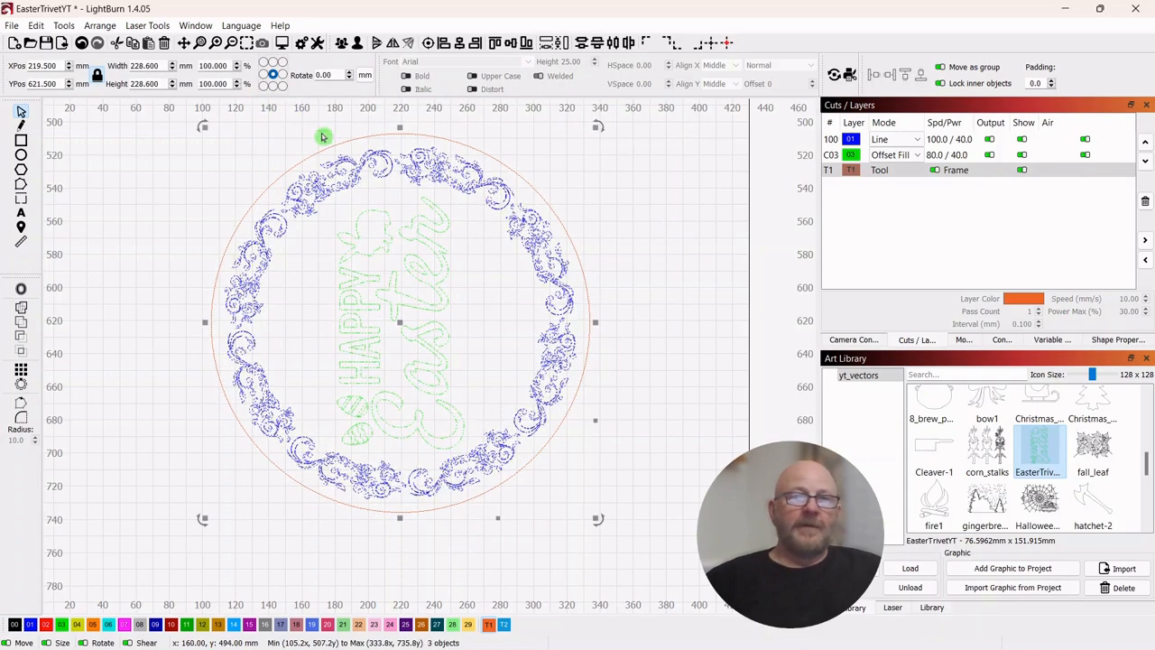
right_click(401, 325)
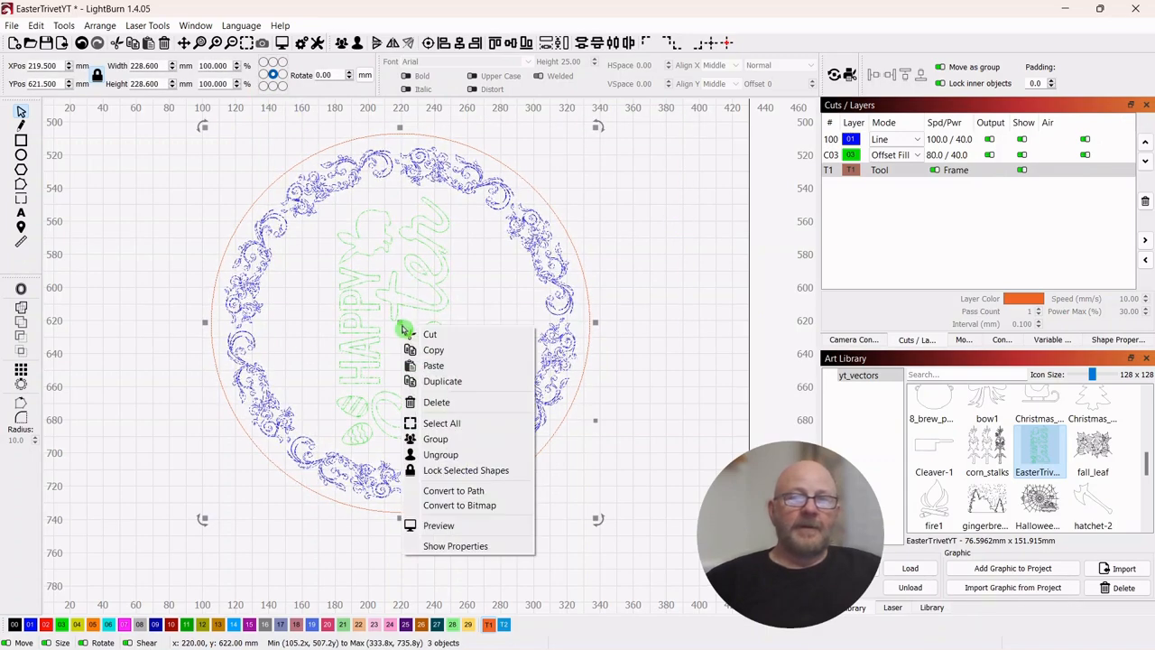
click(437, 439)
click(631, 215)
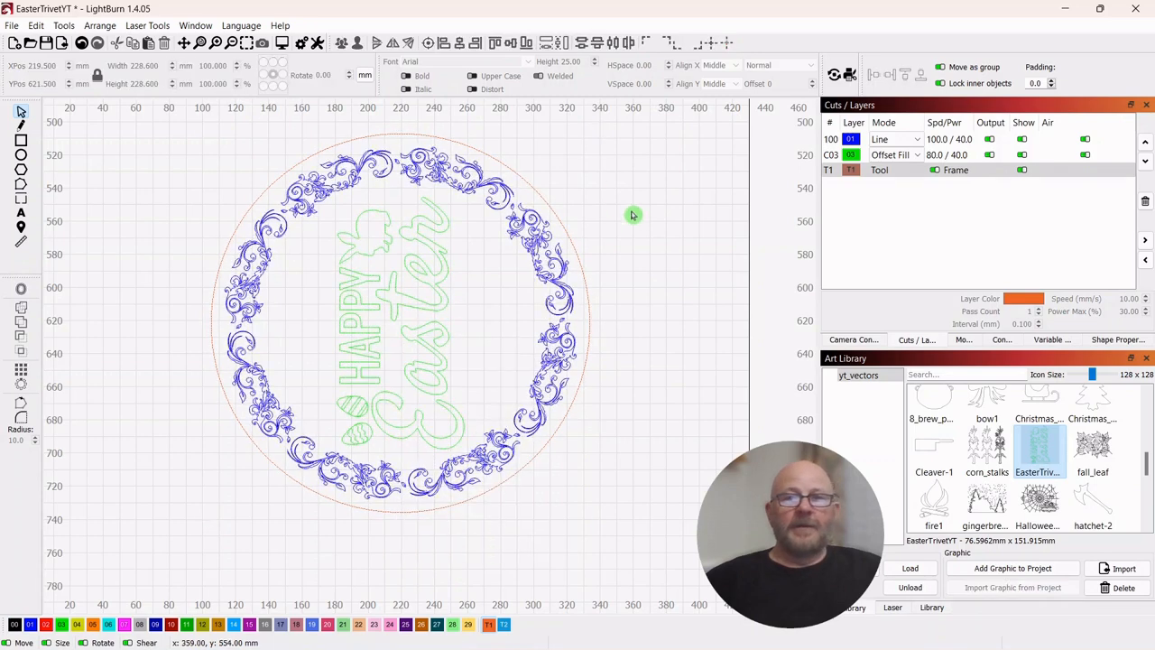